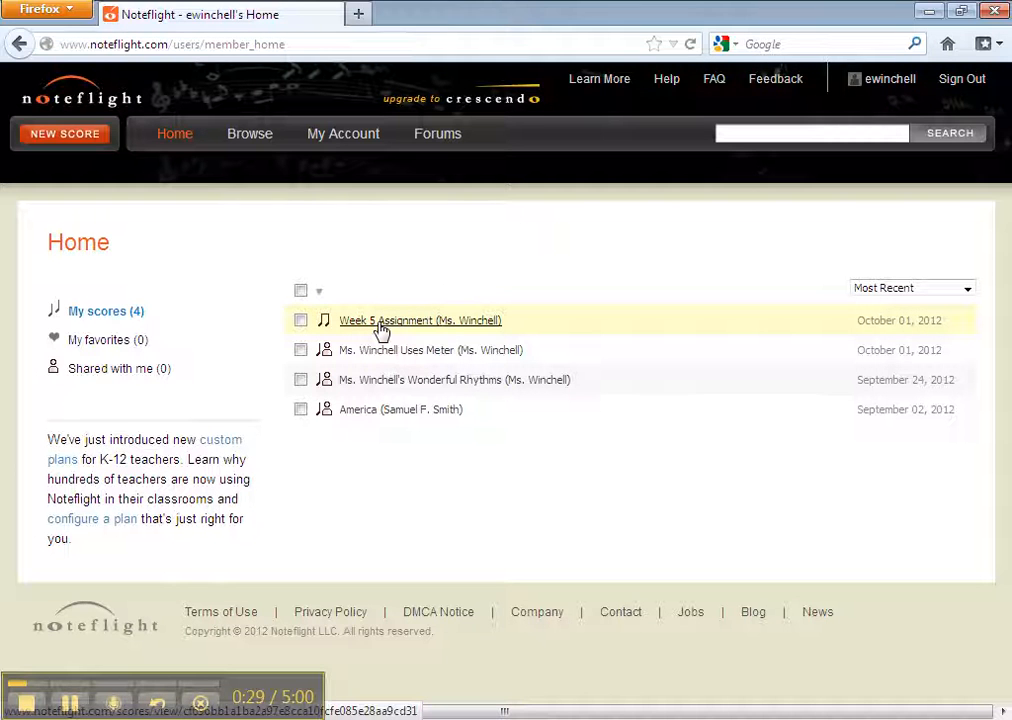
- Open the Week 5 Assignment score and add a Flute part above the existing staff
click(381, 324)
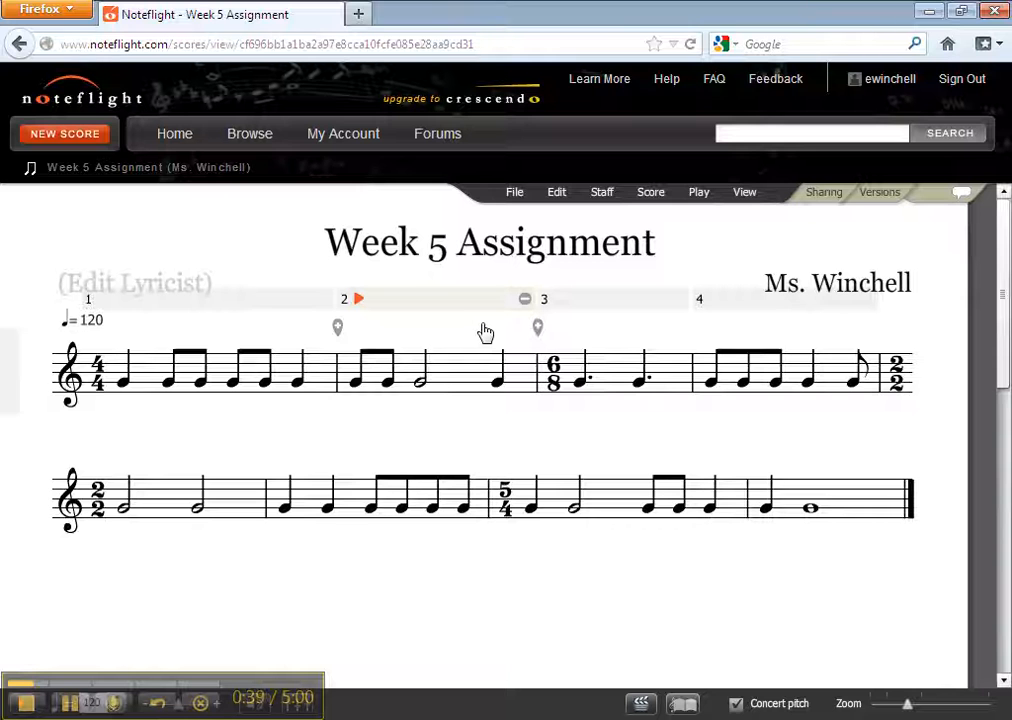
click(145, 373)
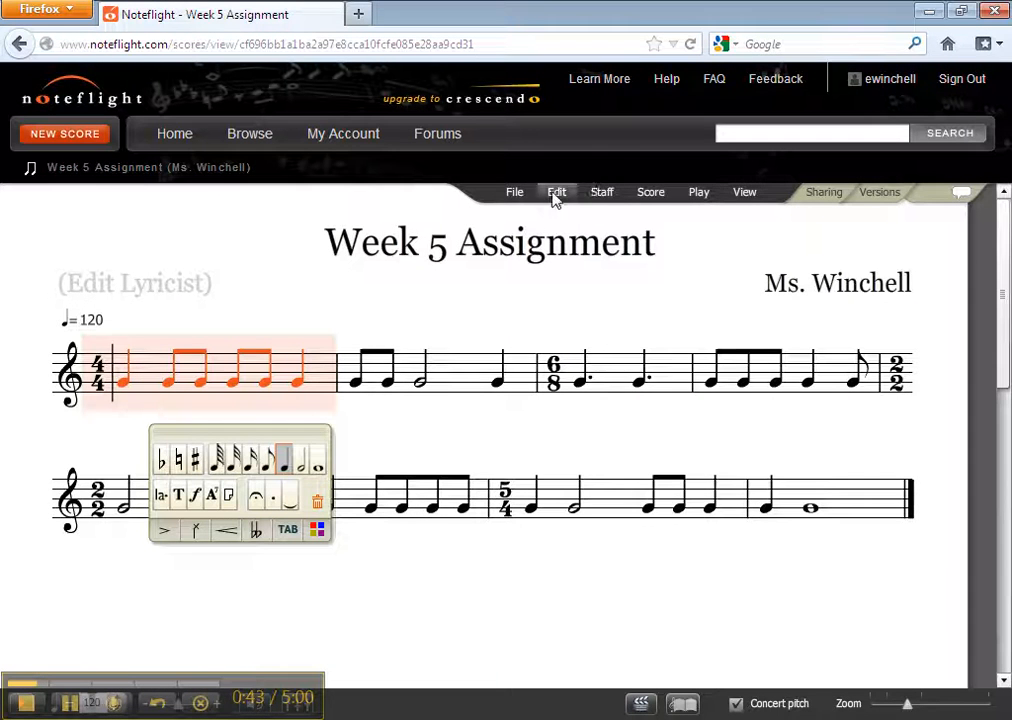
click(600, 195)
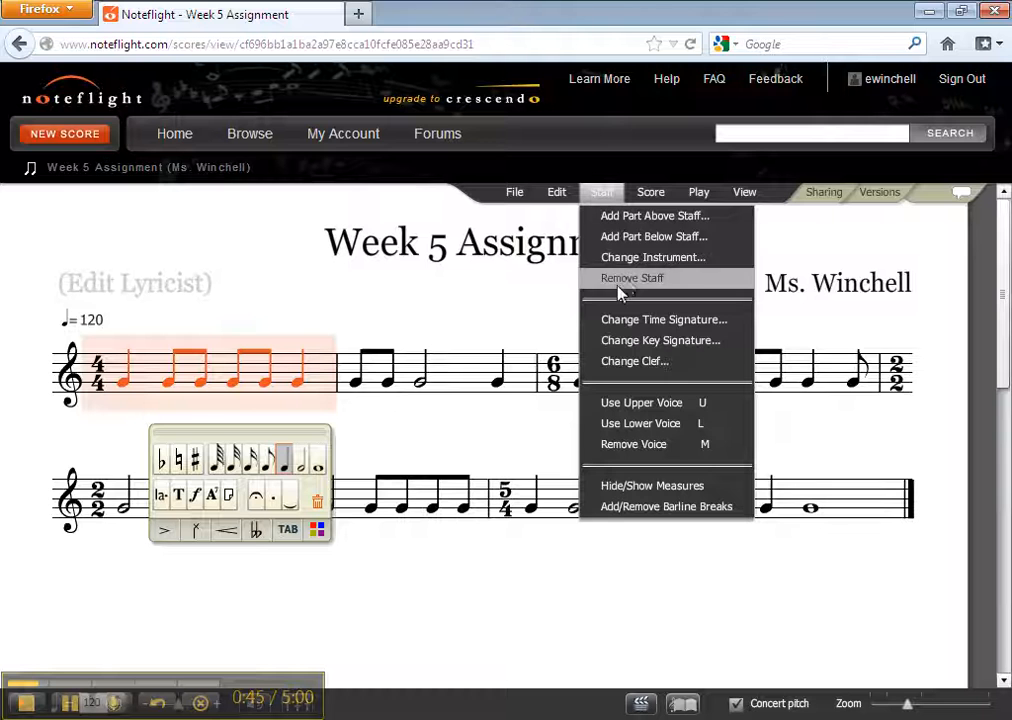
click(636, 218)
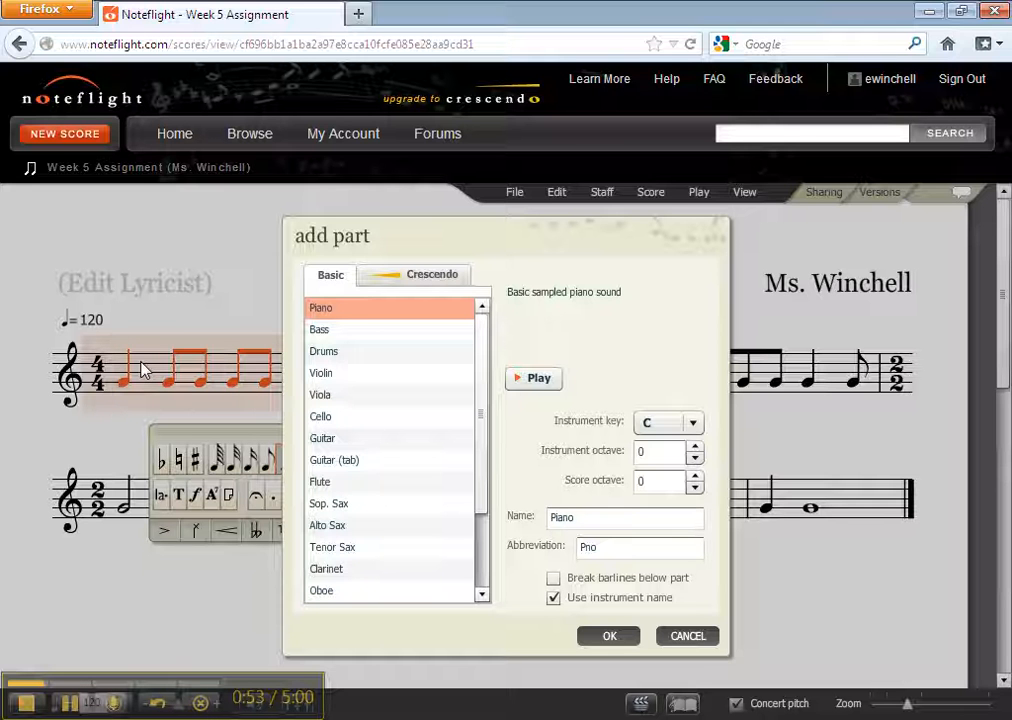
click(339, 481)
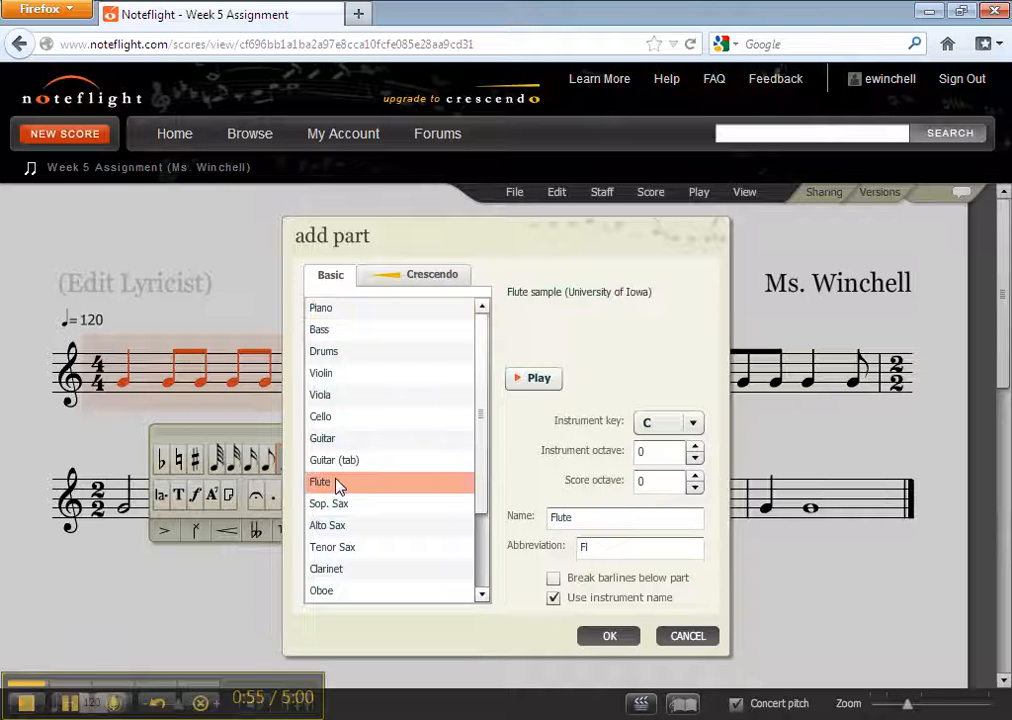
click(591, 640)
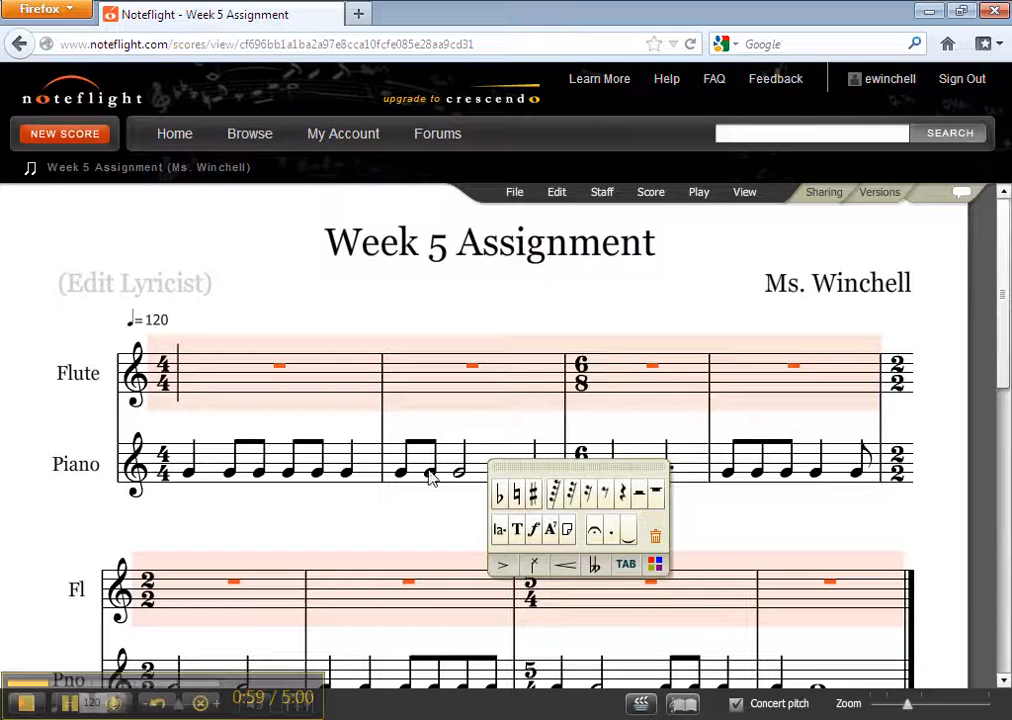
- Change the instrument of the lower Piano staff to Flute
click(212, 462)
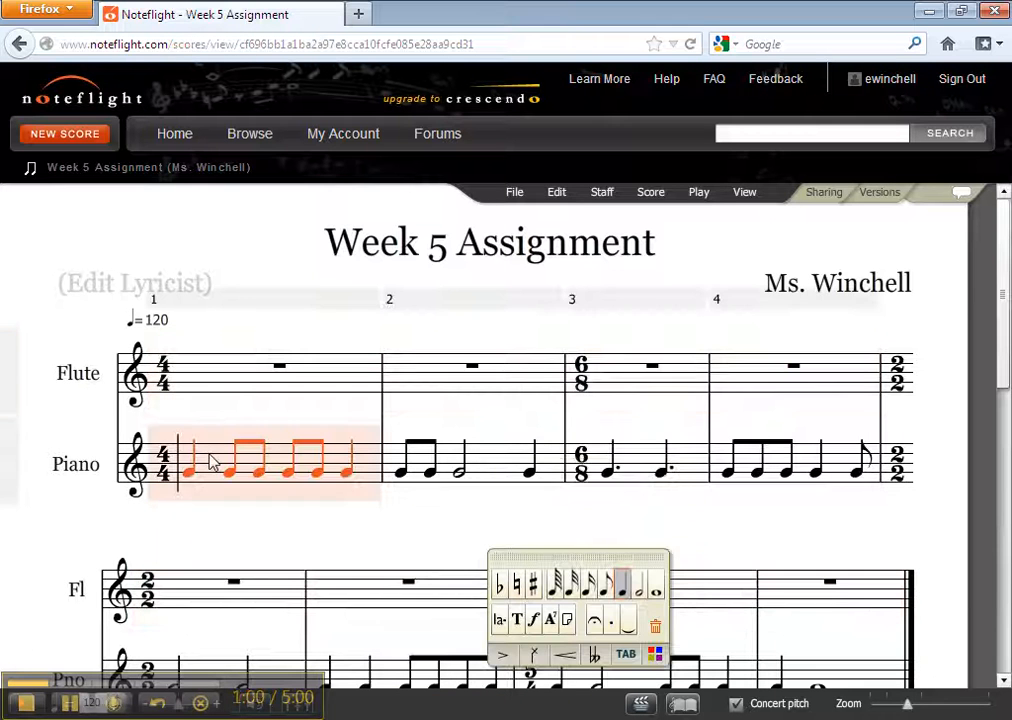
click(602, 192)
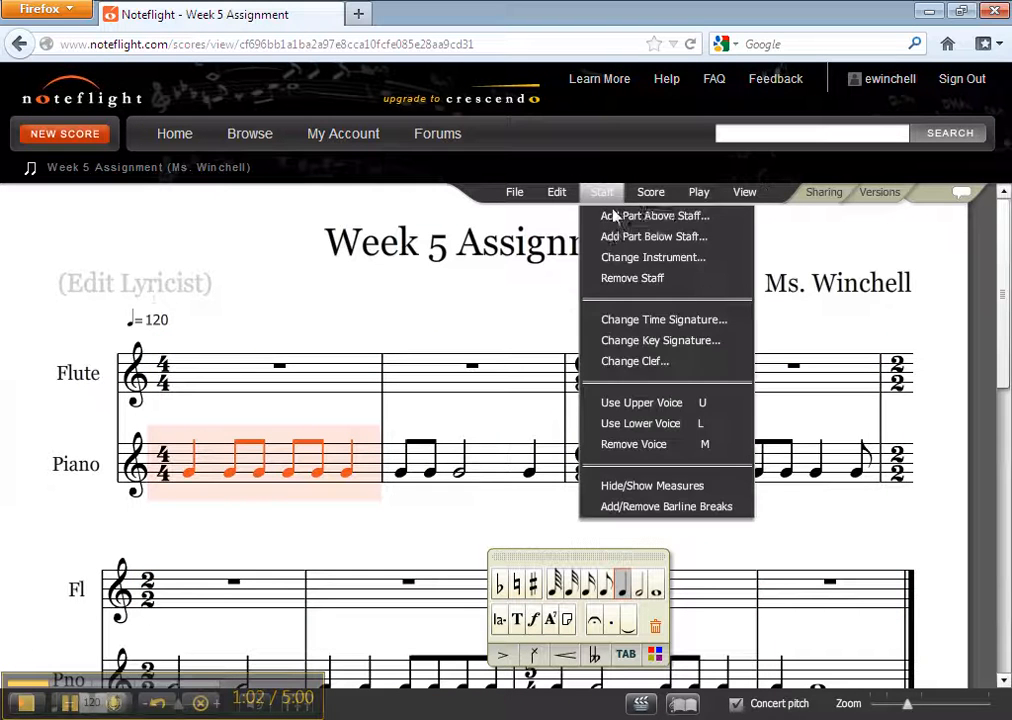
click(640, 265)
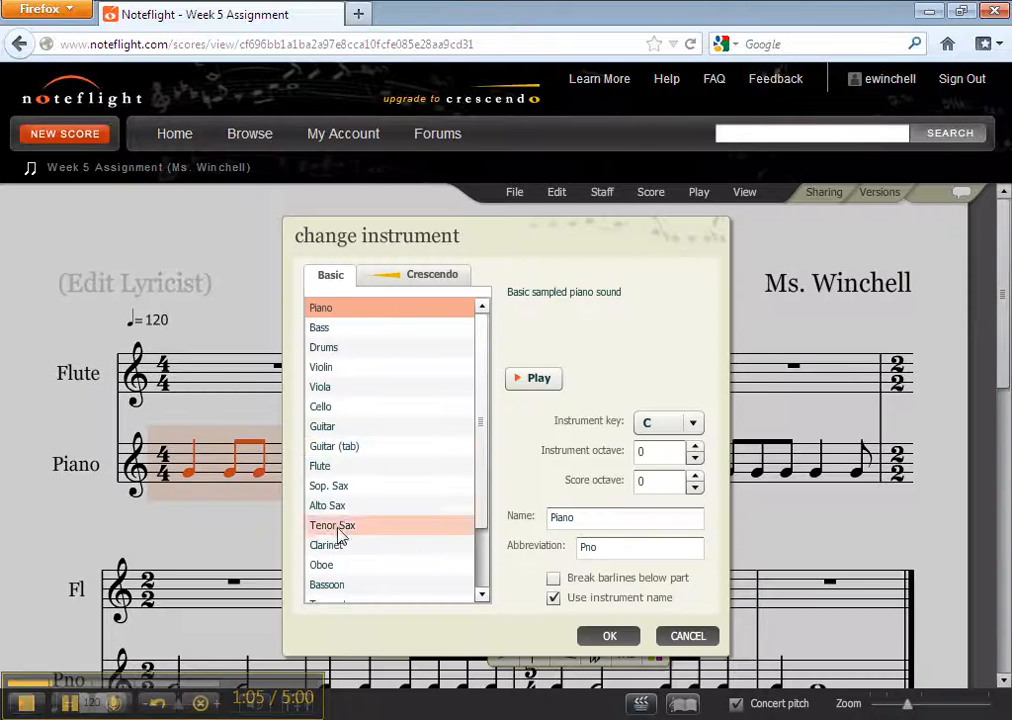
click(322, 466)
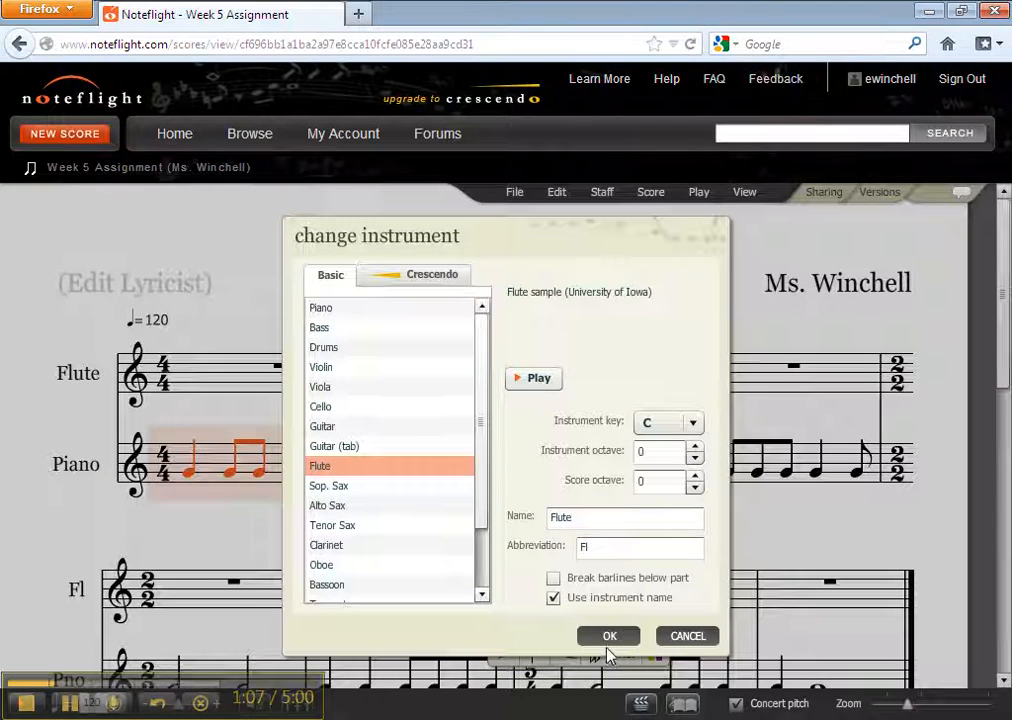
click(567, 638)
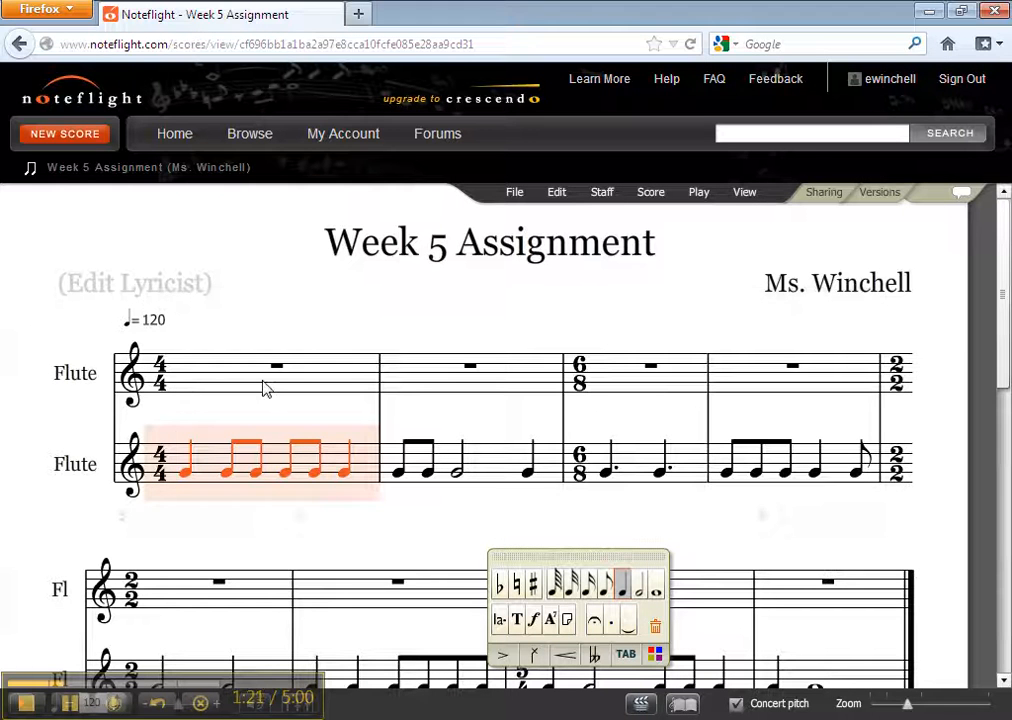
- Fill measure 1 of the upper flute staff with quarter G, eighths A, B, C and D, and quarter C, matching the rhythm below
click(185, 390)
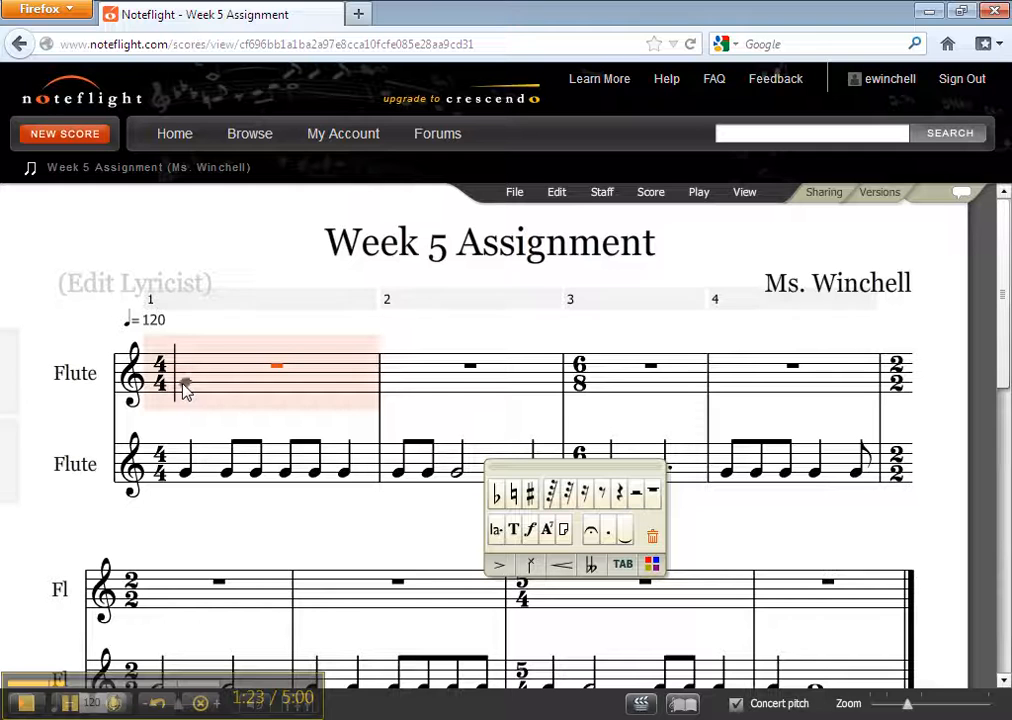
click(184, 386)
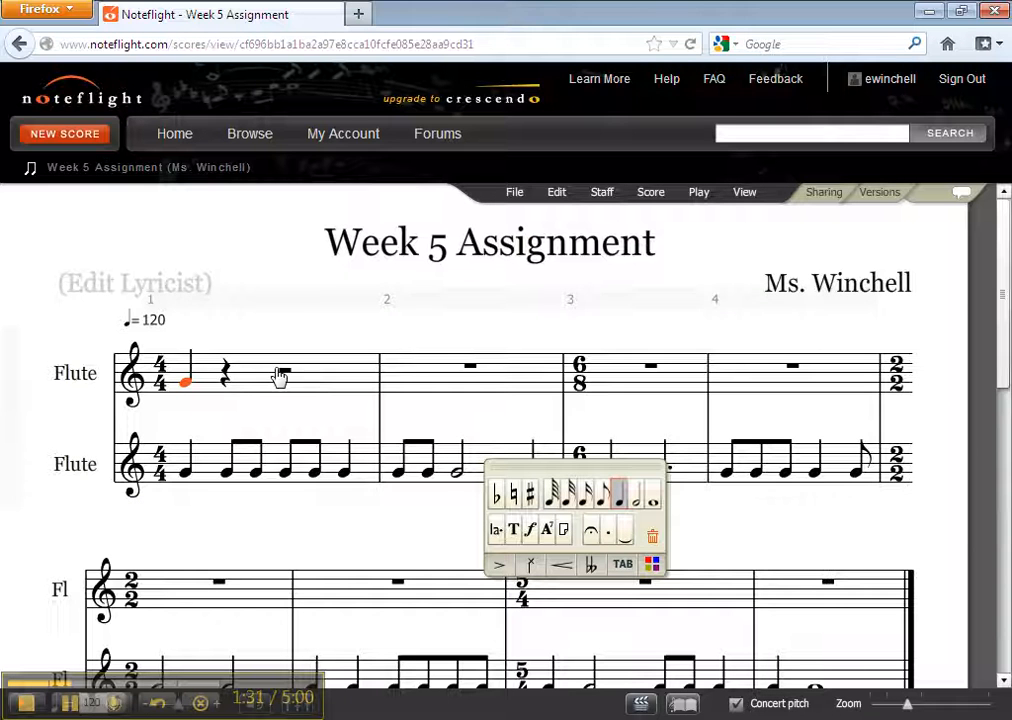
click(227, 375)
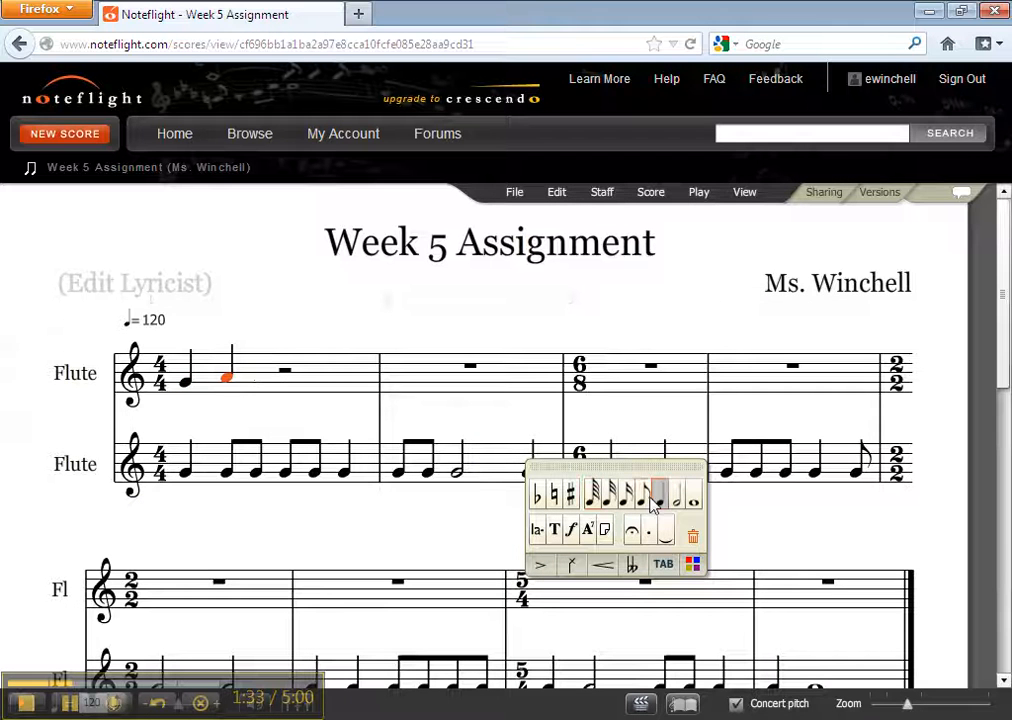
click(647, 496)
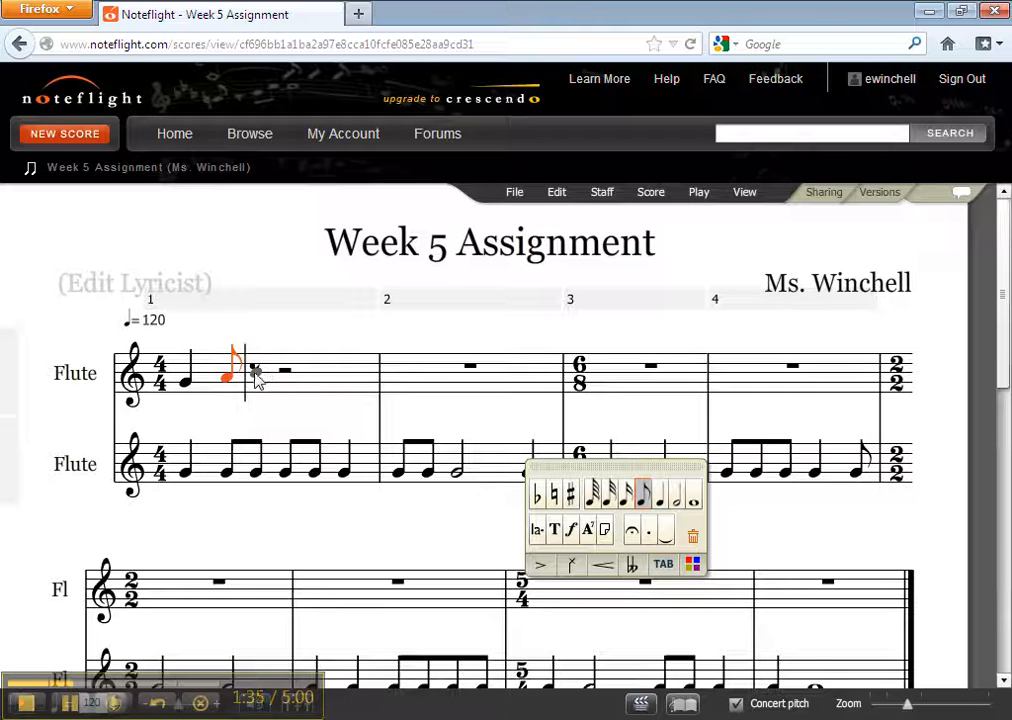
click(256, 374)
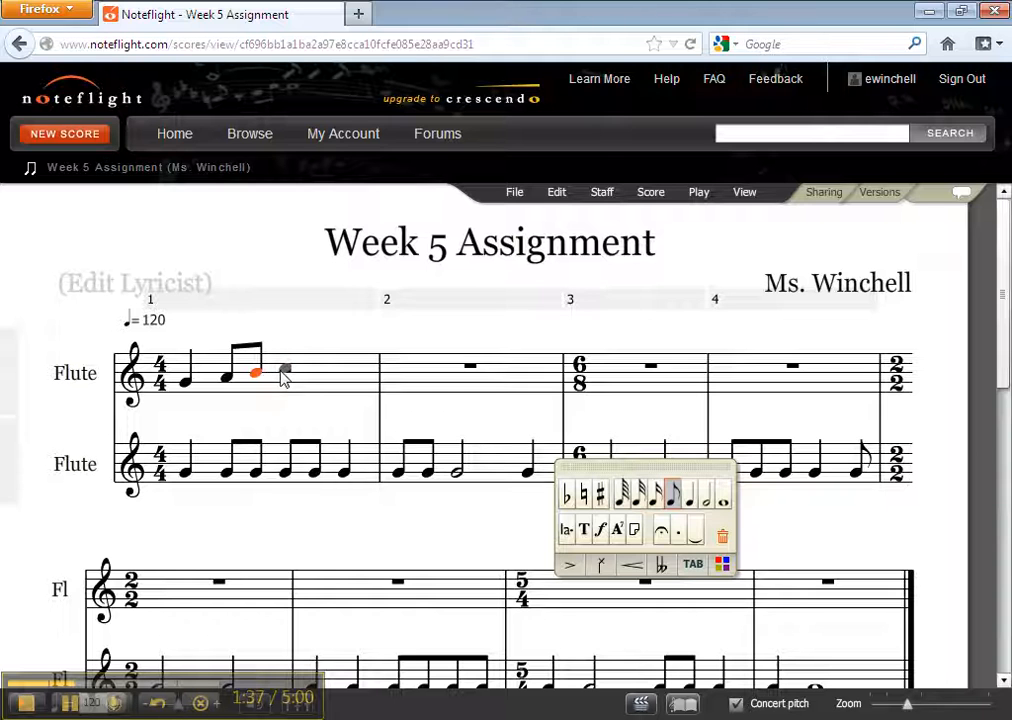
click(284, 372)
click(313, 367)
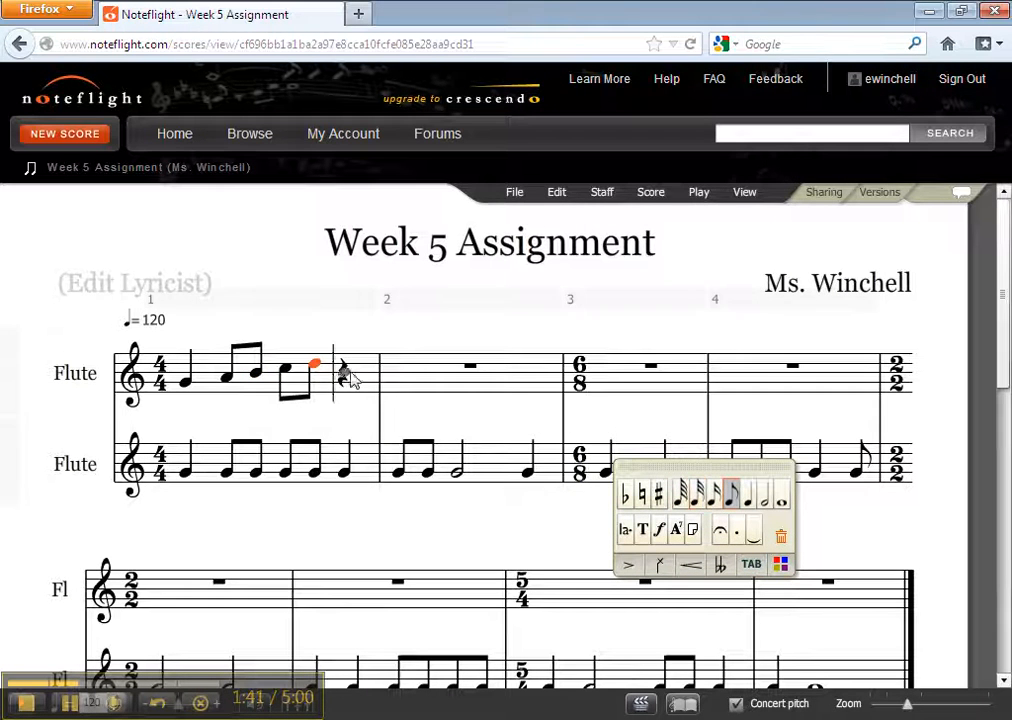
click(346, 371)
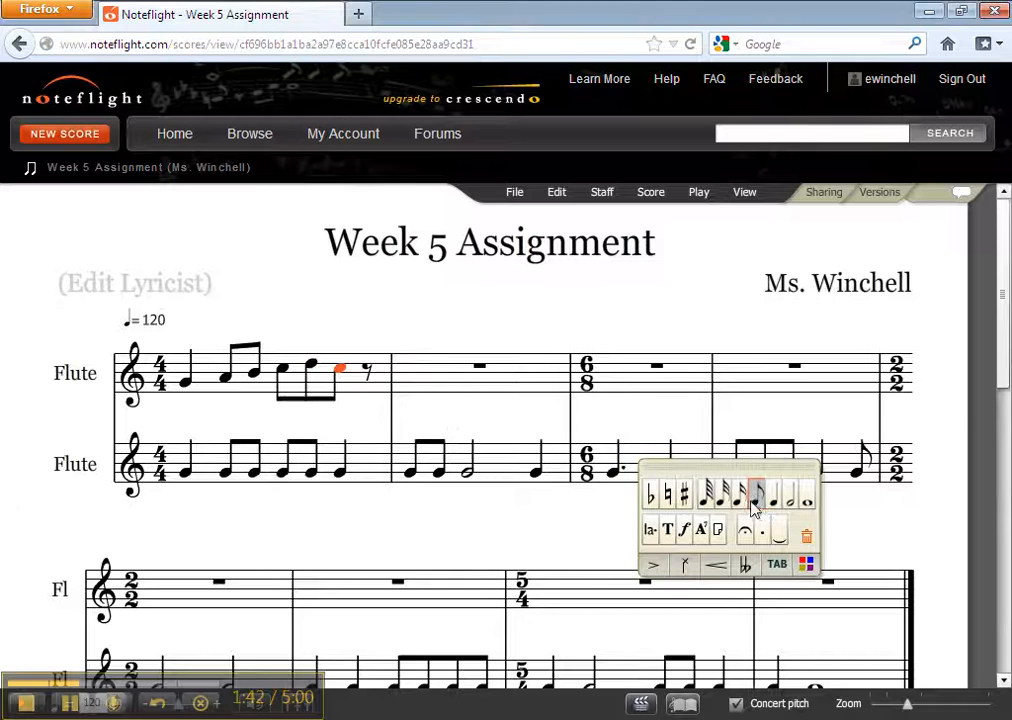
click(755, 503)
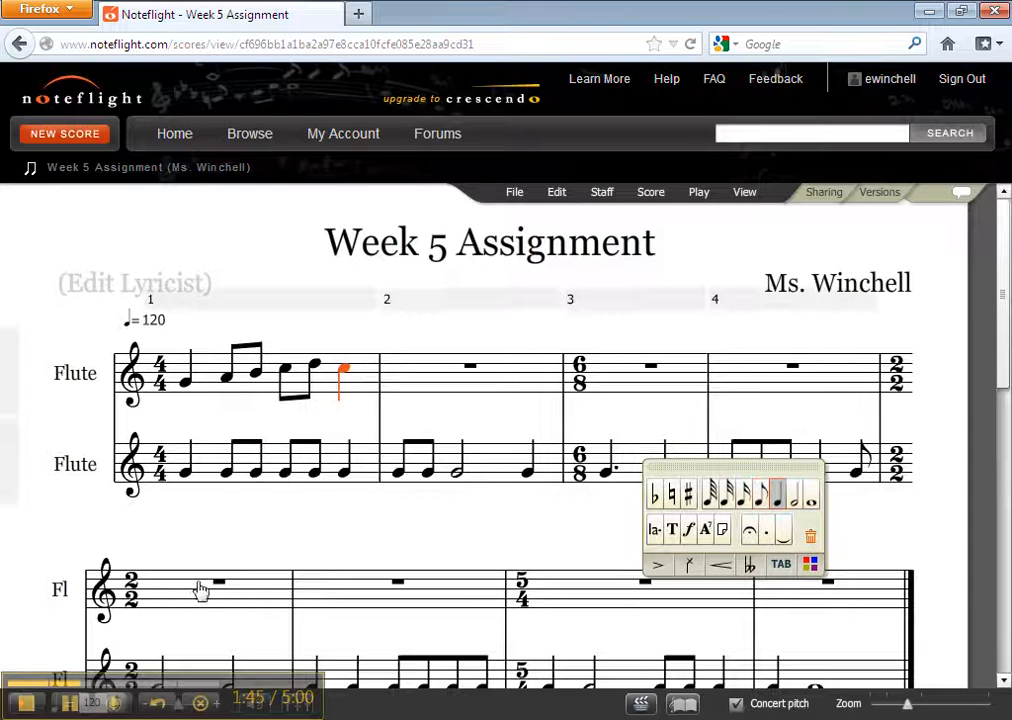
- Play the score from measure 1 to hear the new melody, and stop the playback
click(160, 340)
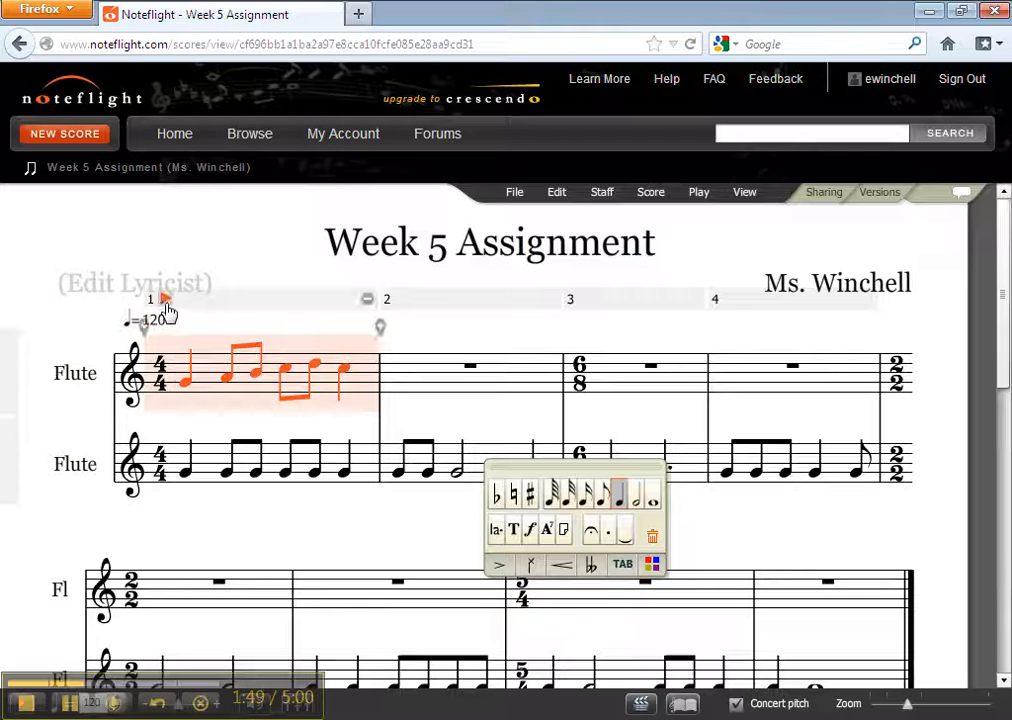
click(168, 304)
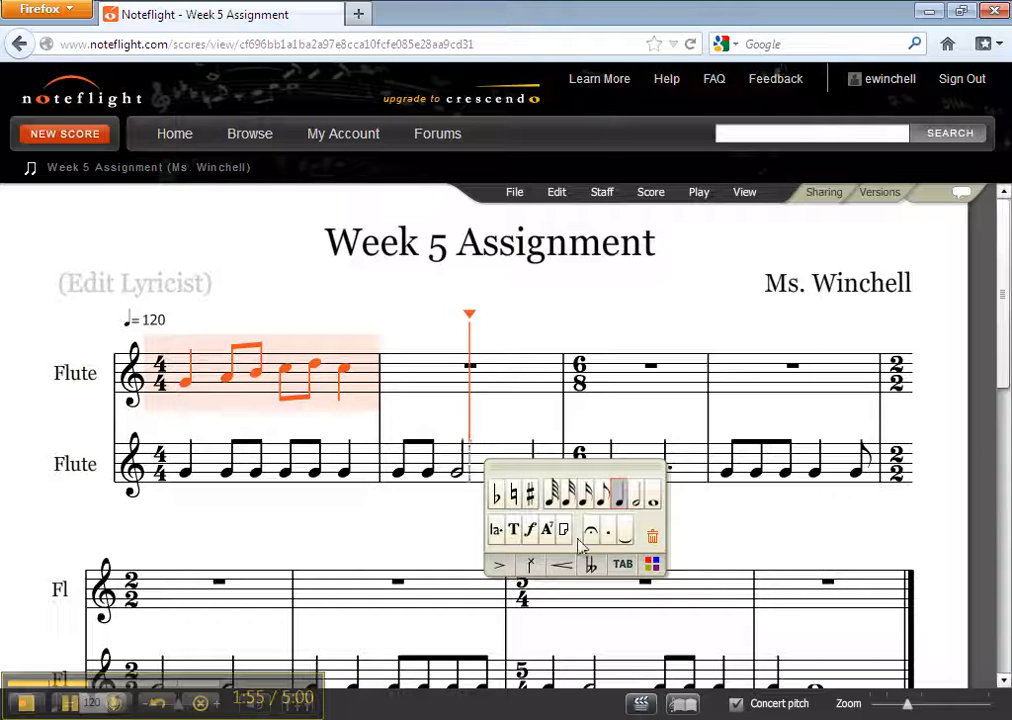
click(284, 350)
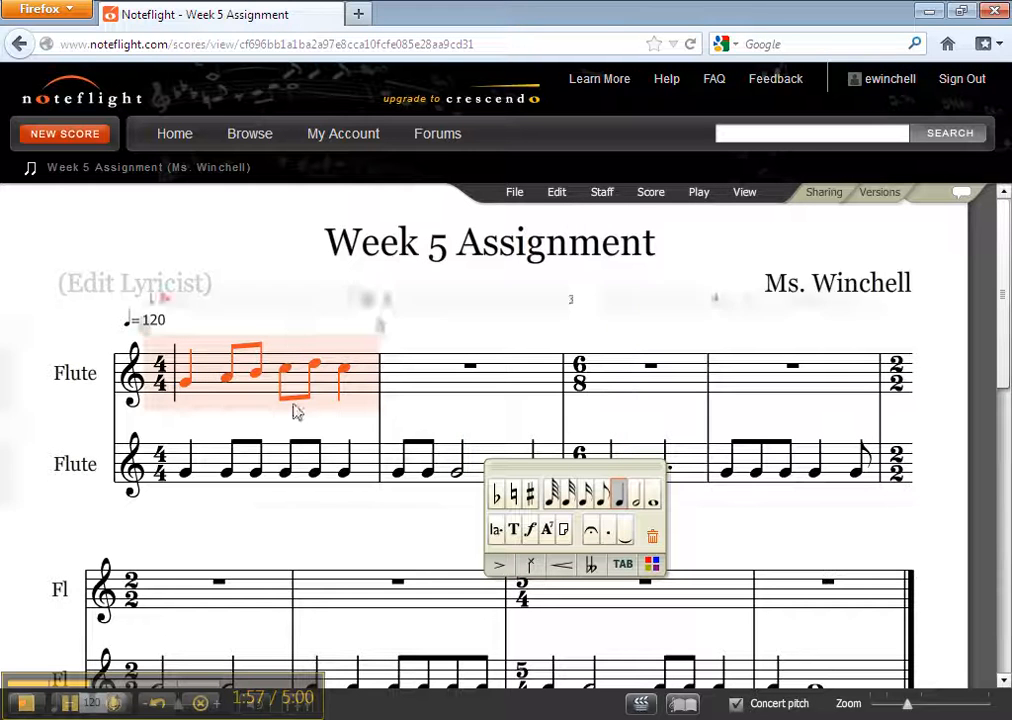
key(space)
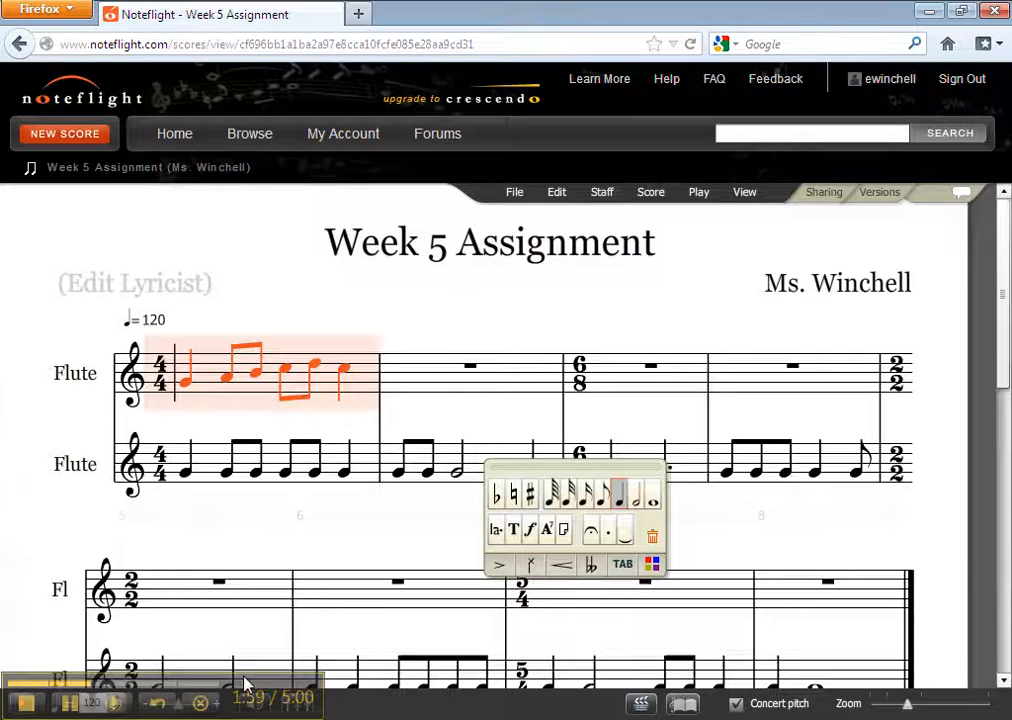
click(28, 706)
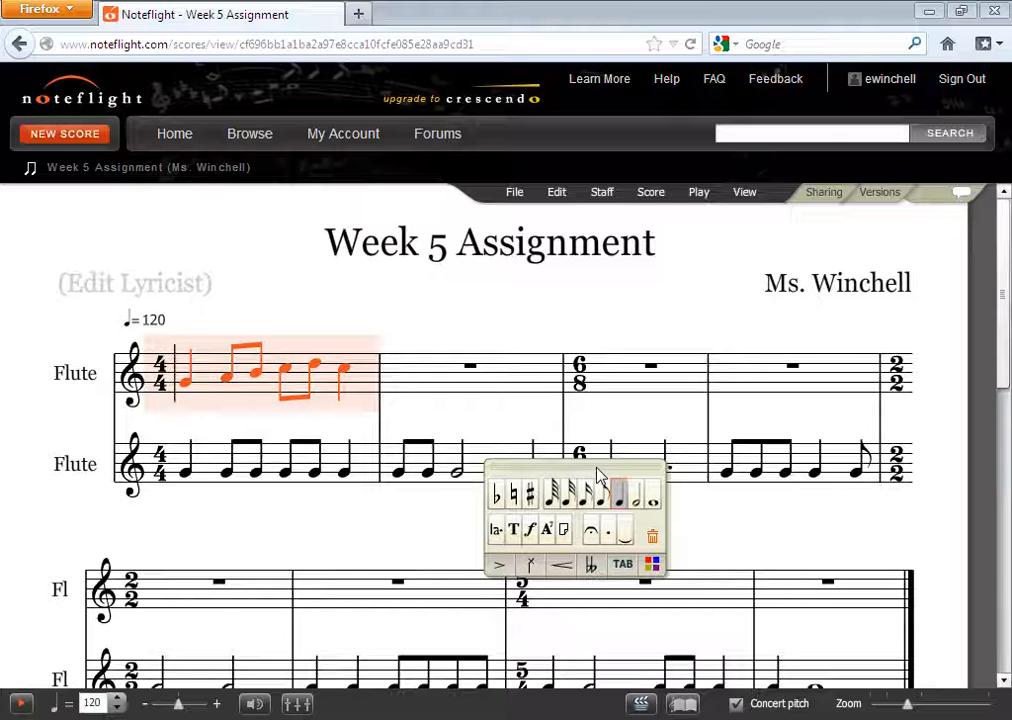
- Enter a quarter-note B and a whole-note G in measure 8 of the upper flute staff, keeping the note palette clear of them
drag(598, 472, 617, 427)
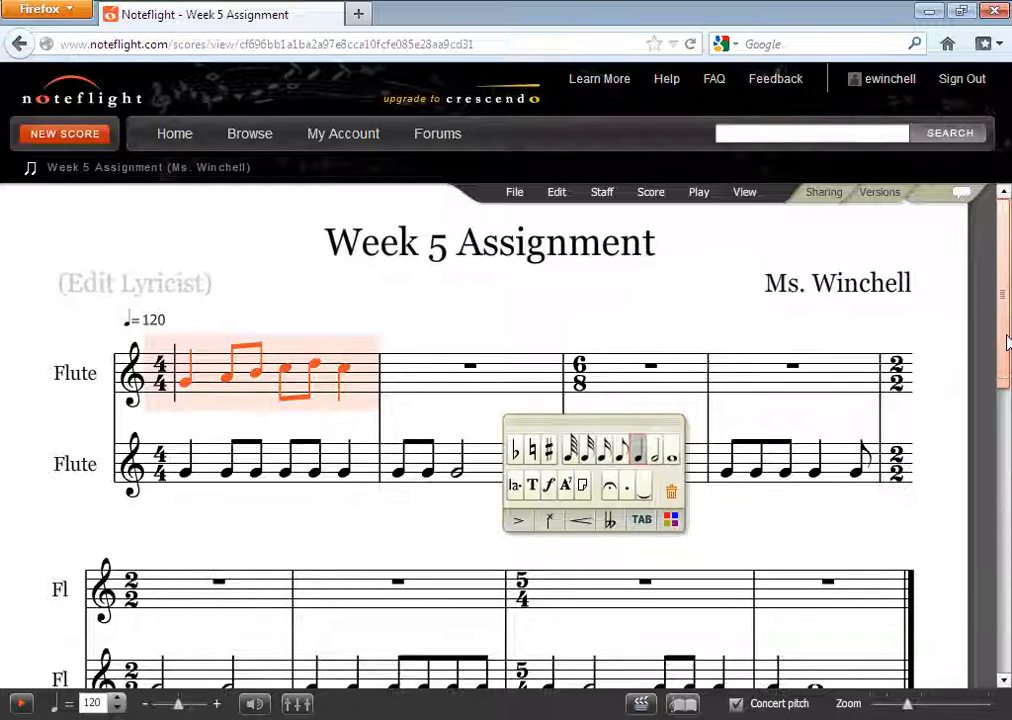
drag(1008, 343, 1008, 393)
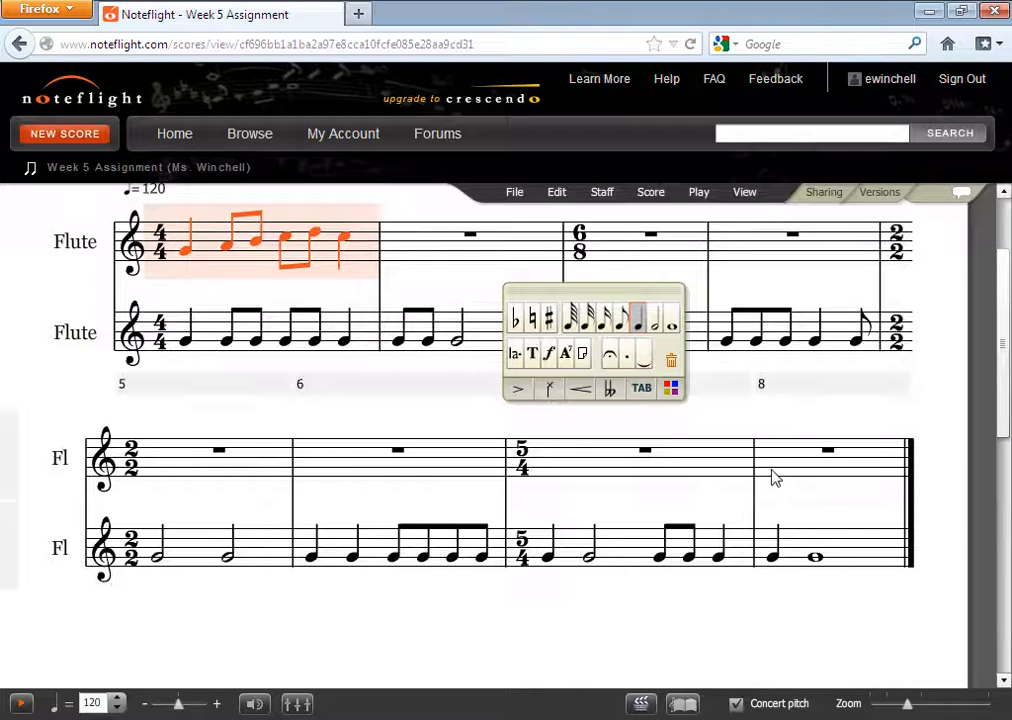
click(772, 468)
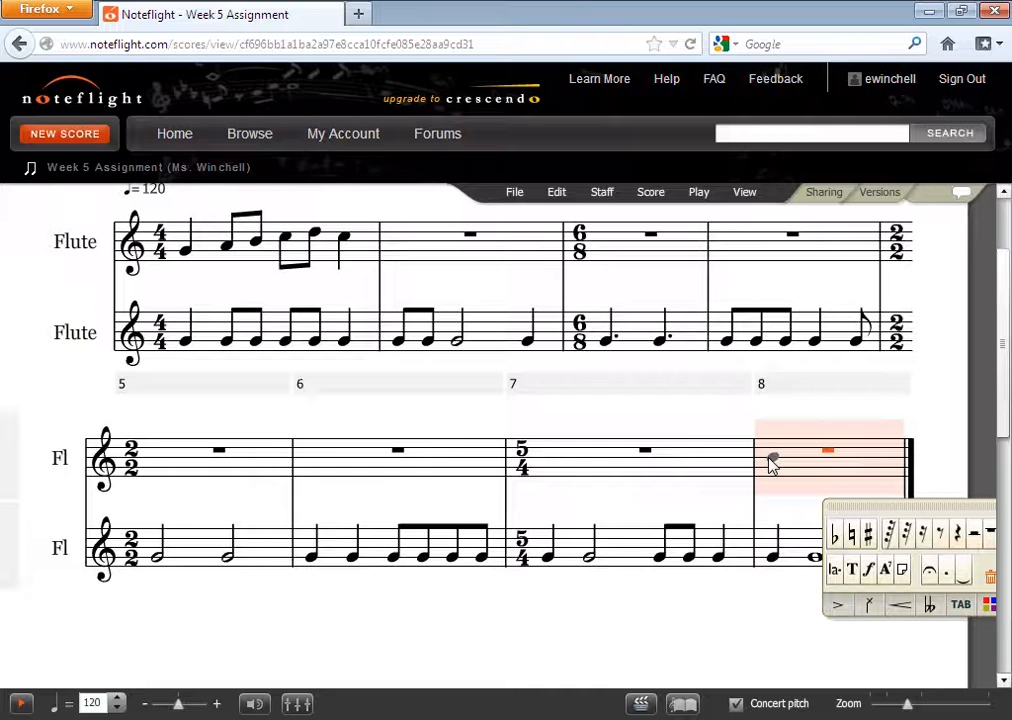
click(772, 462)
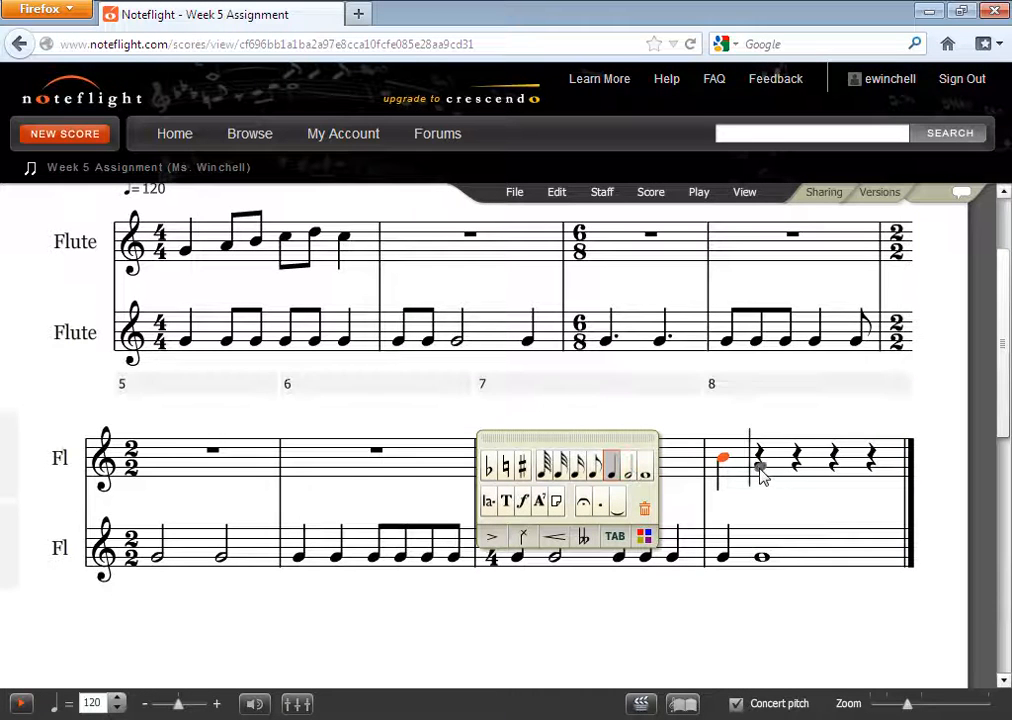
click(760, 470)
click(898, 476)
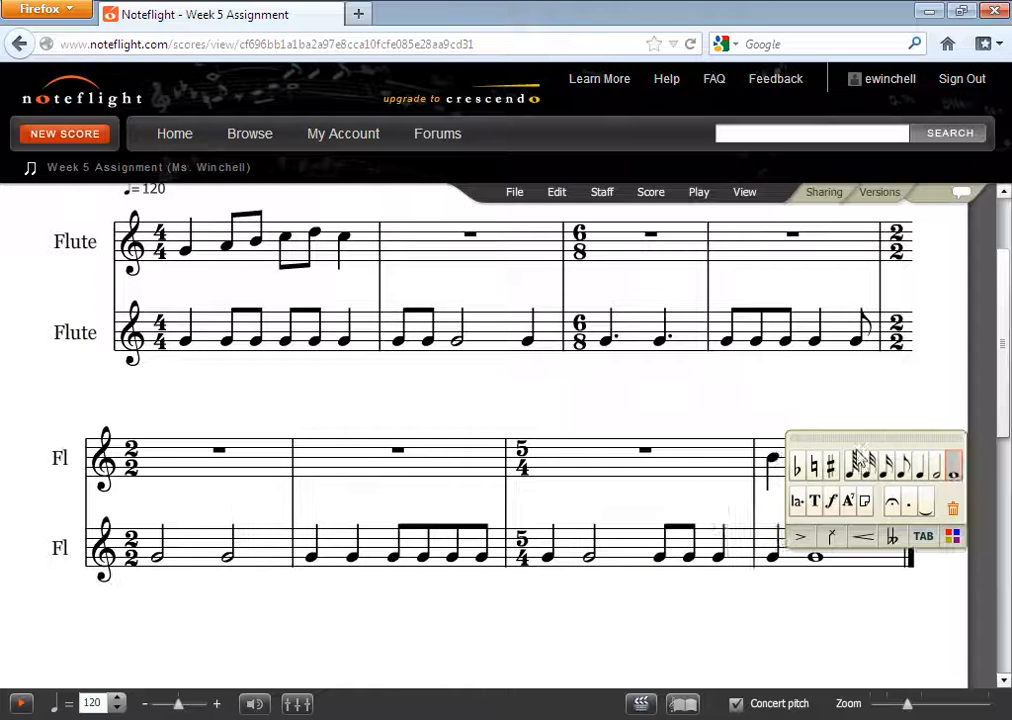
drag(848, 450, 455, 343)
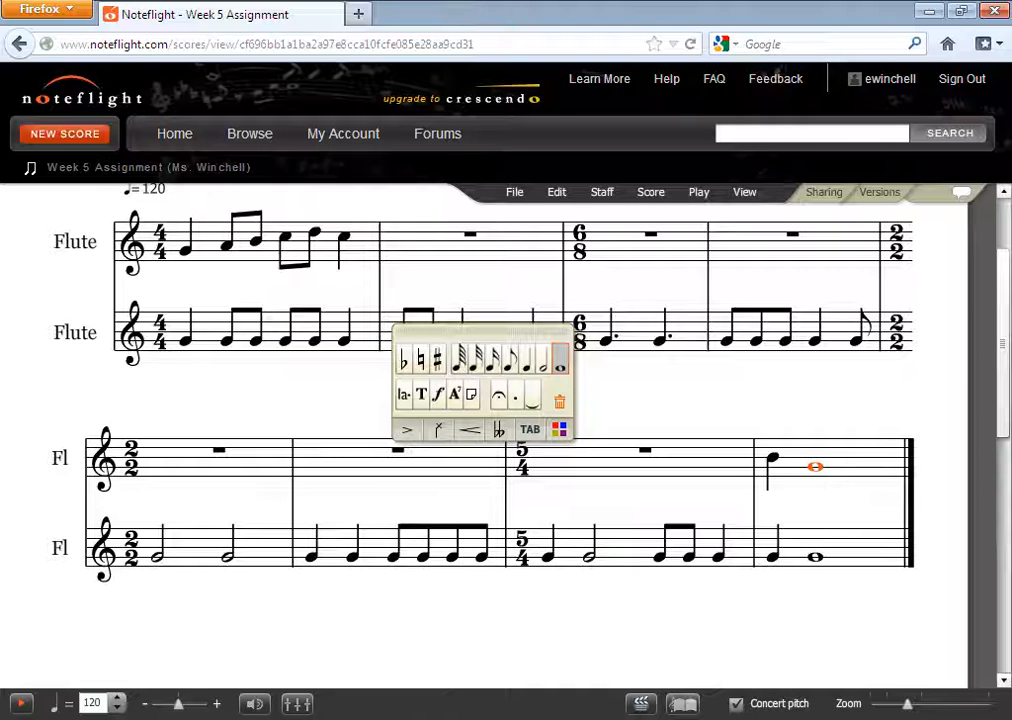
click(287, 718)
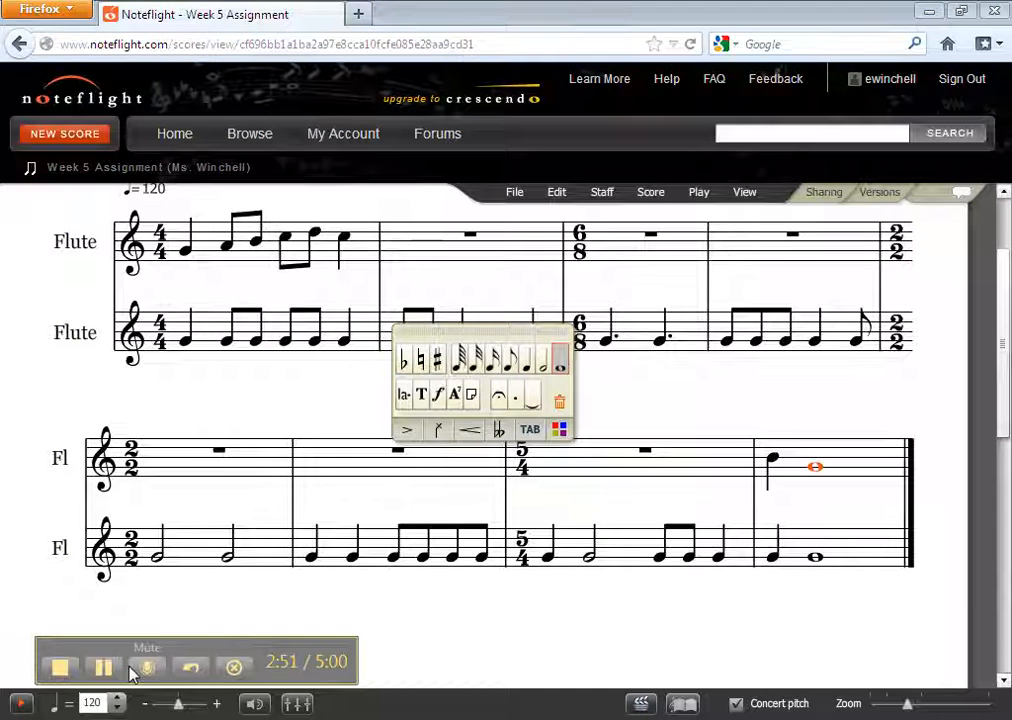
click(100, 668)
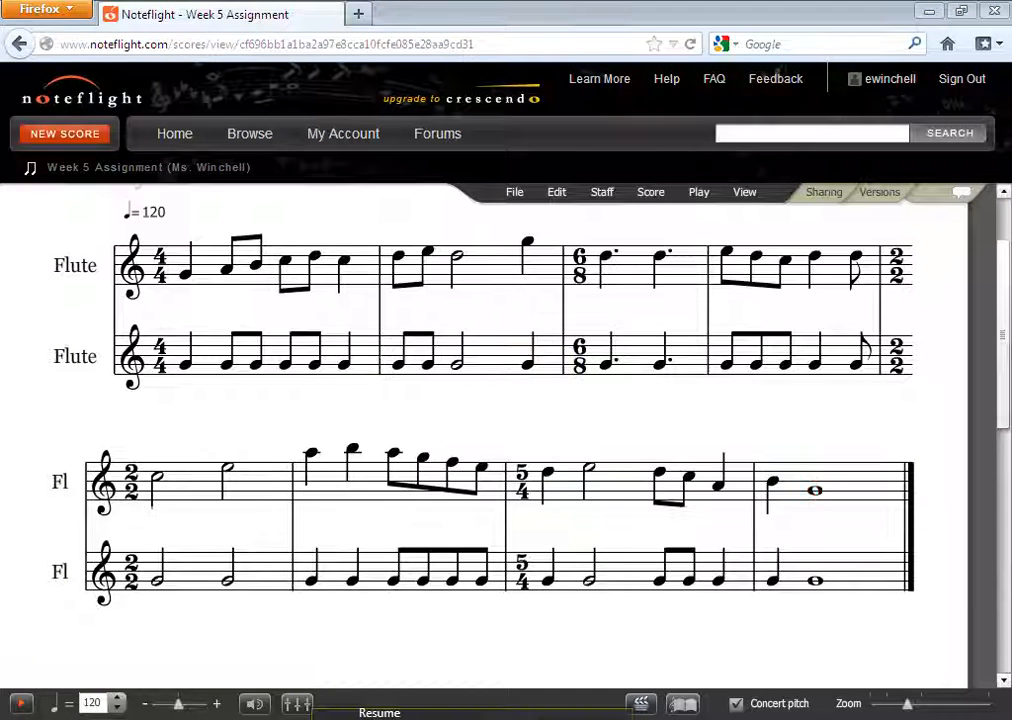
- Play the score to hear the completed flute melody
click(20, 706)
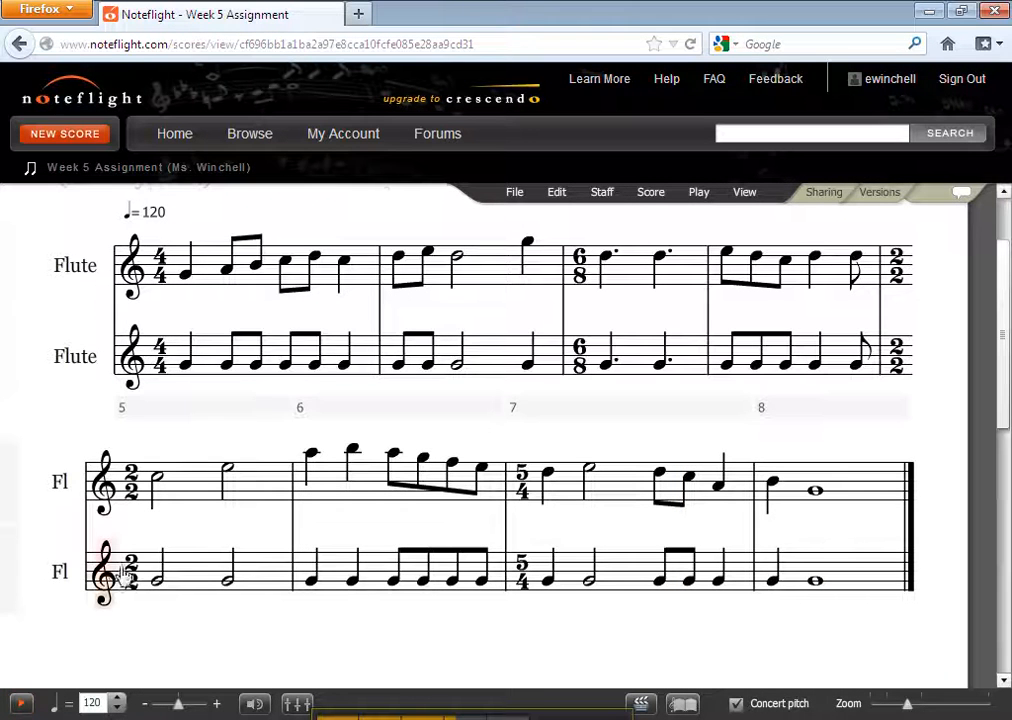
- Delete the high G quarter note at the end of measure 2 in the upper flute staff
click(527, 245)
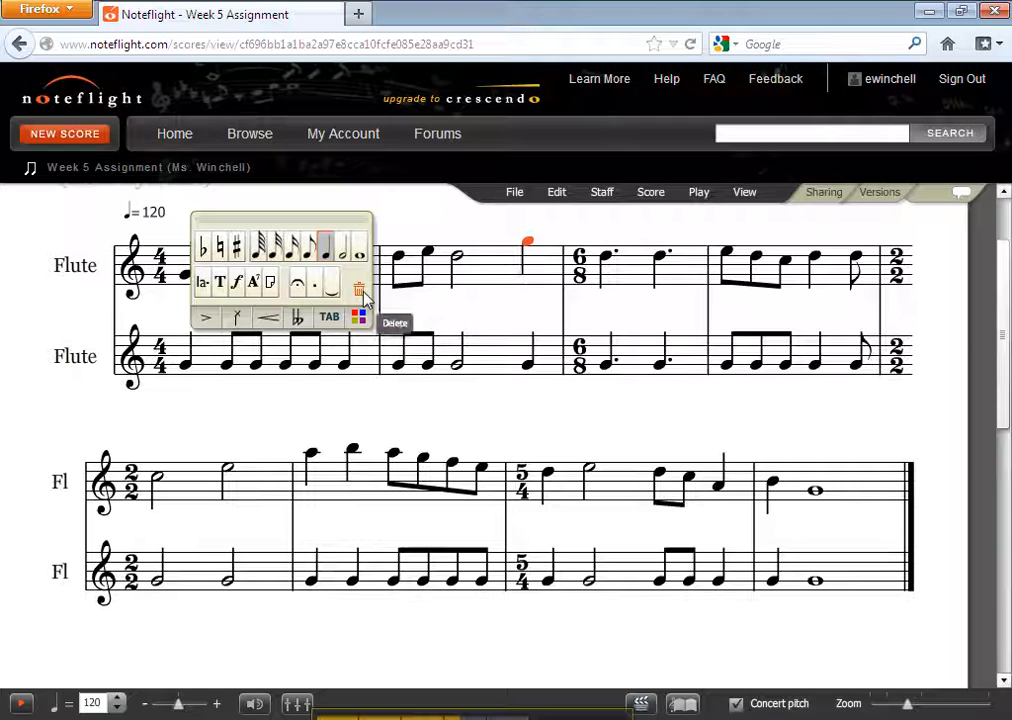
click(359, 293)
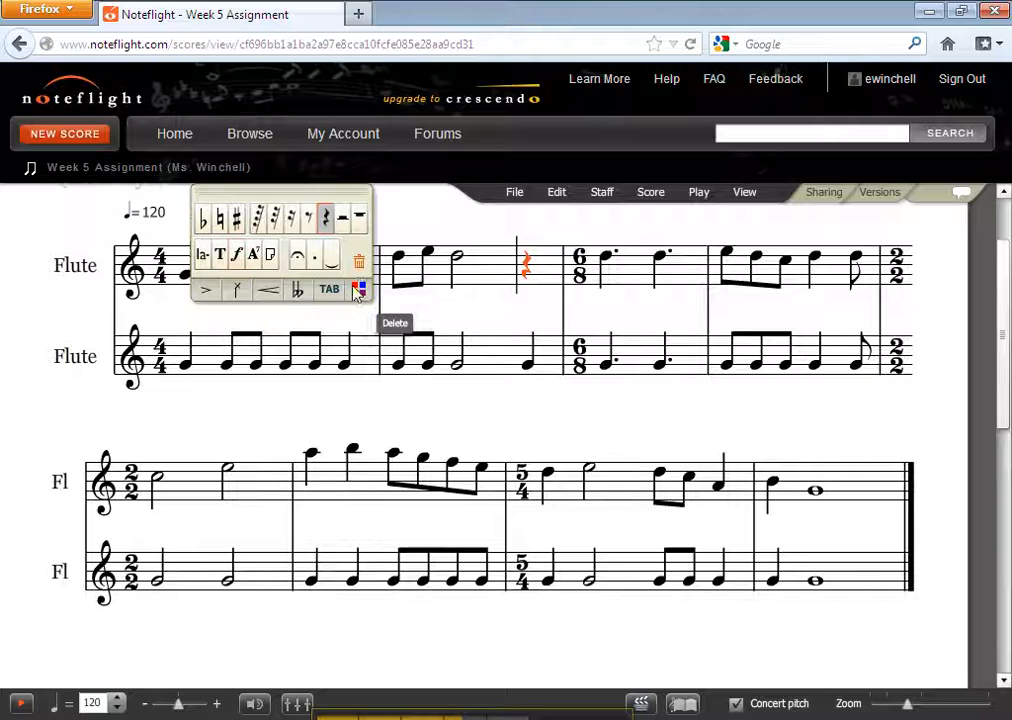
double_click(526, 262)
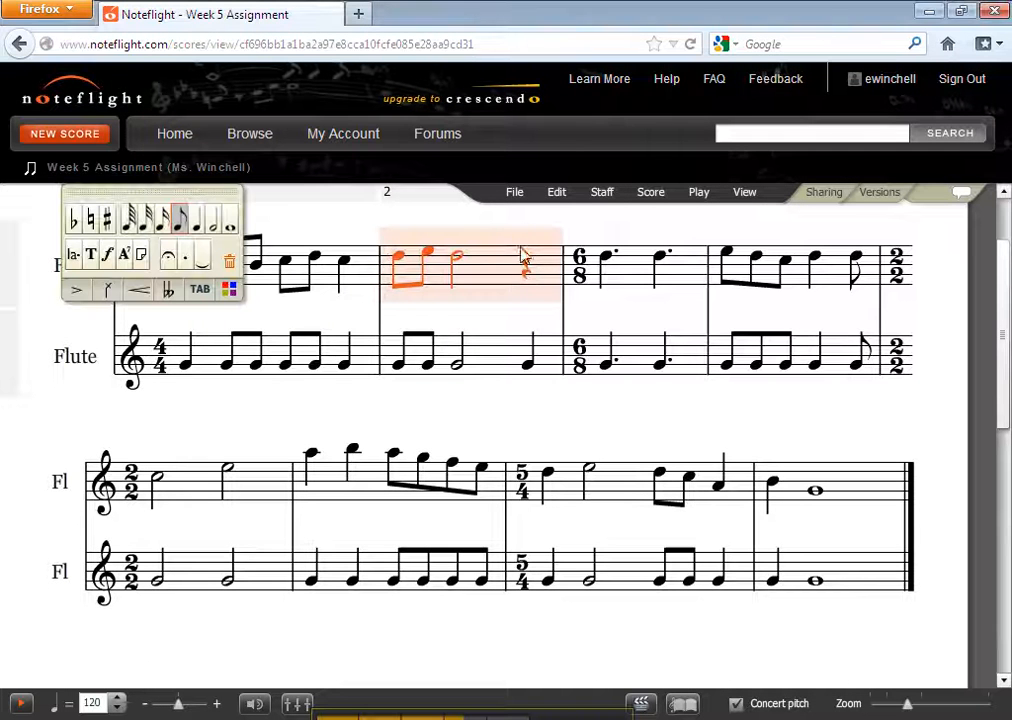
click(200, 221)
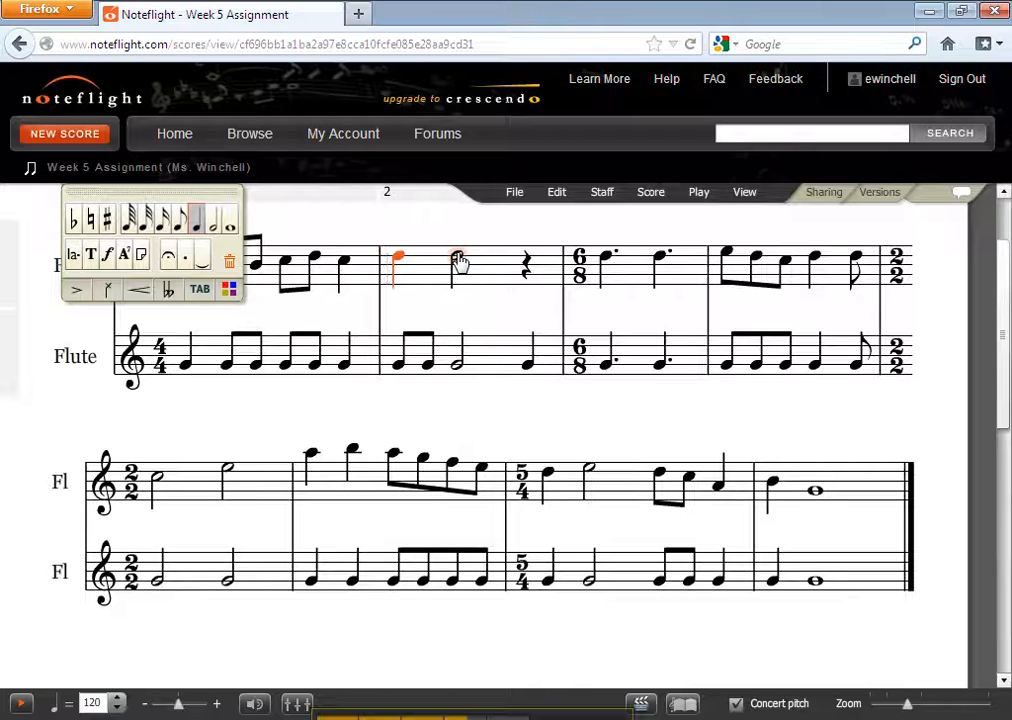
click(555, 195)
click(565, 215)
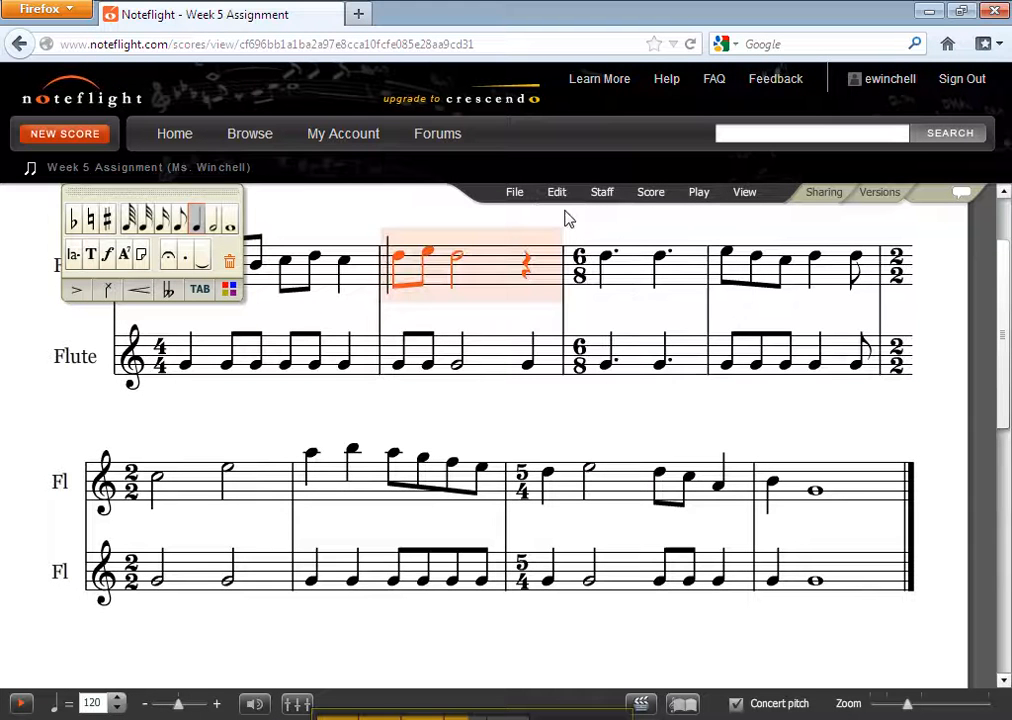
click(528, 244)
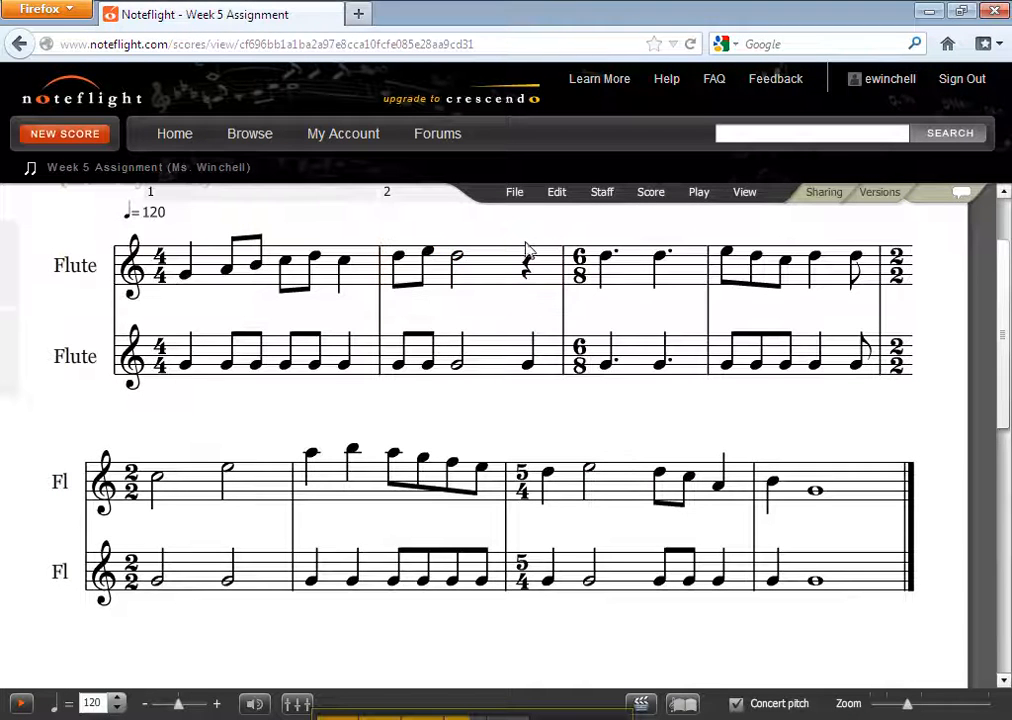
- Replace the quarter rest ending measure 2 of the upper flute staff with a high G quarter note, and move the note palette off the staff
click(527, 263)
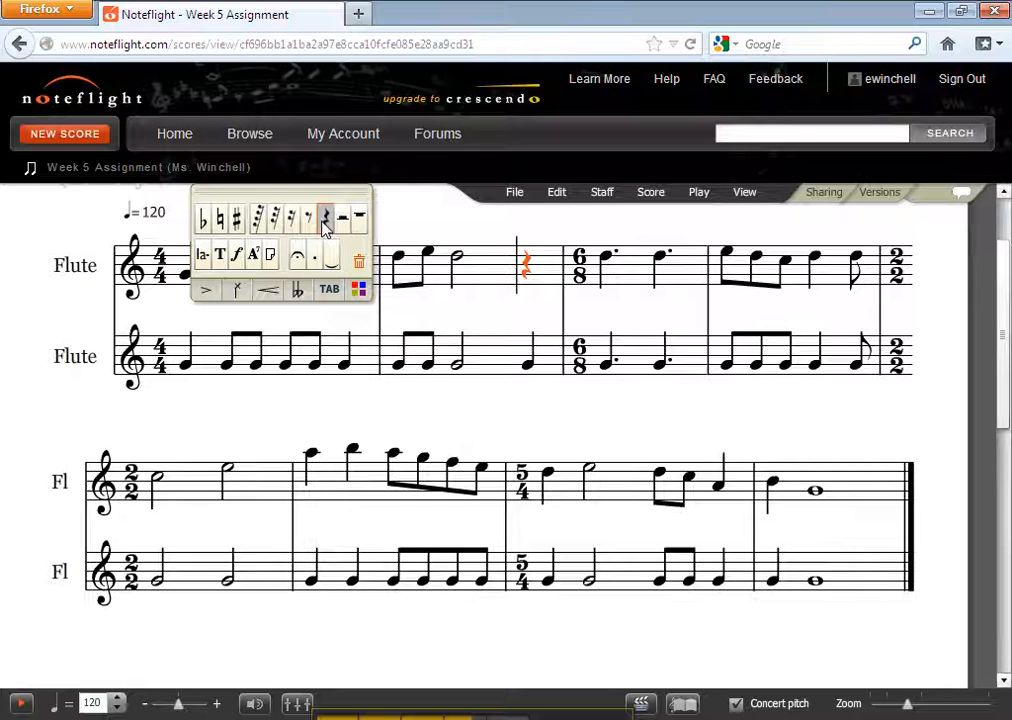
click(527, 242)
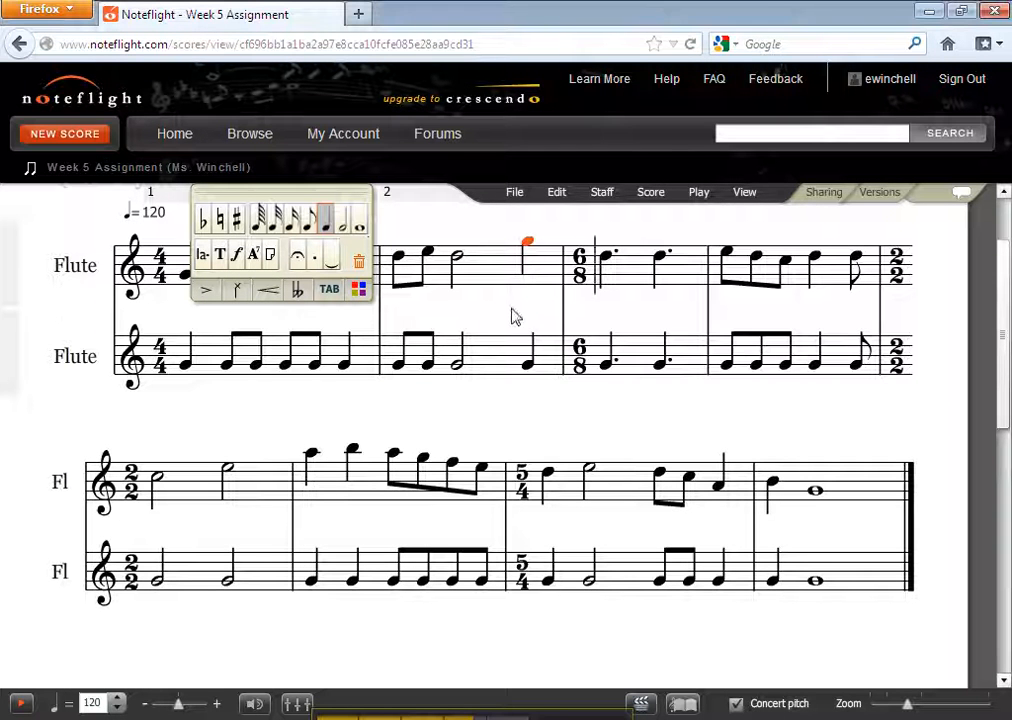
drag(316, 200, 362, 117)
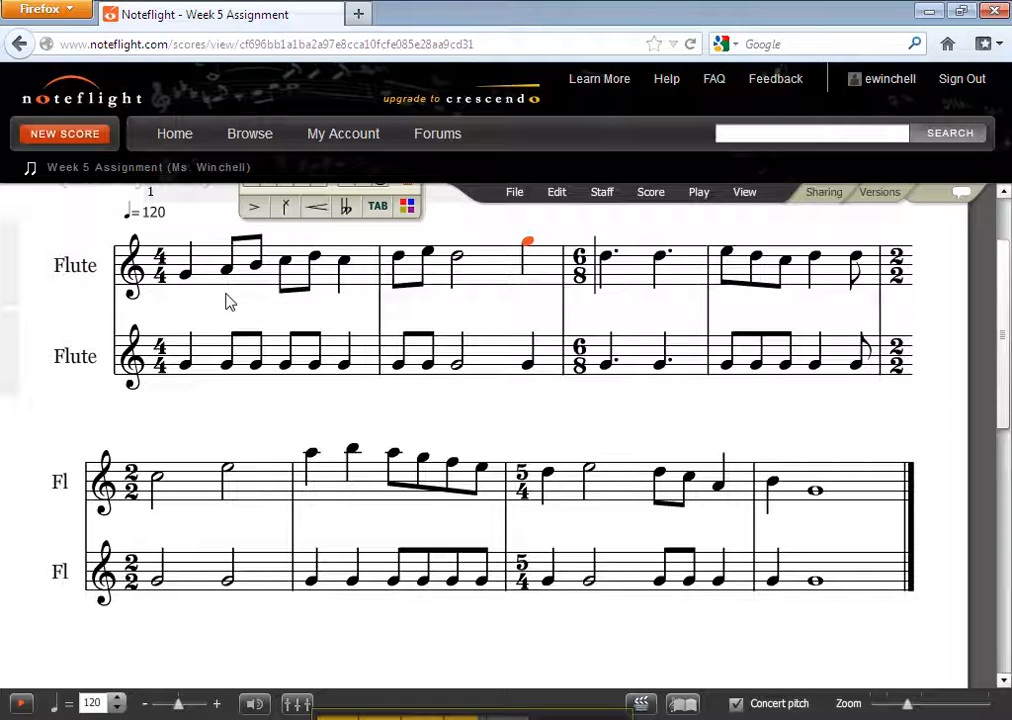
- Transpose all notes in measure 1 of the lower flute staff up two scale steps
click(207, 360)
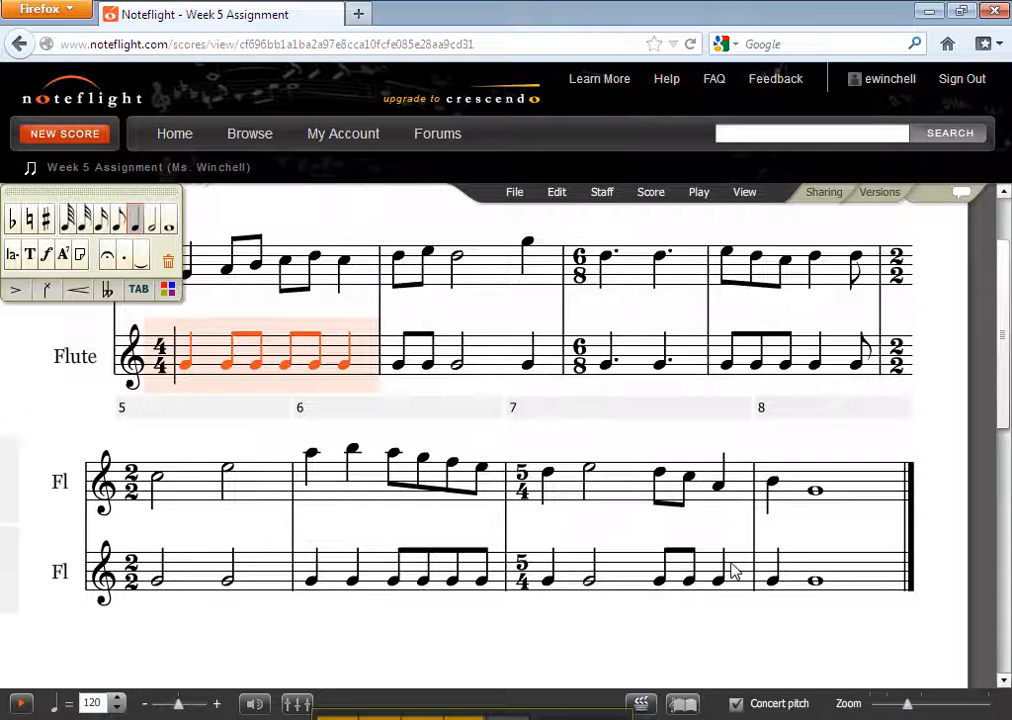
click(818, 581)
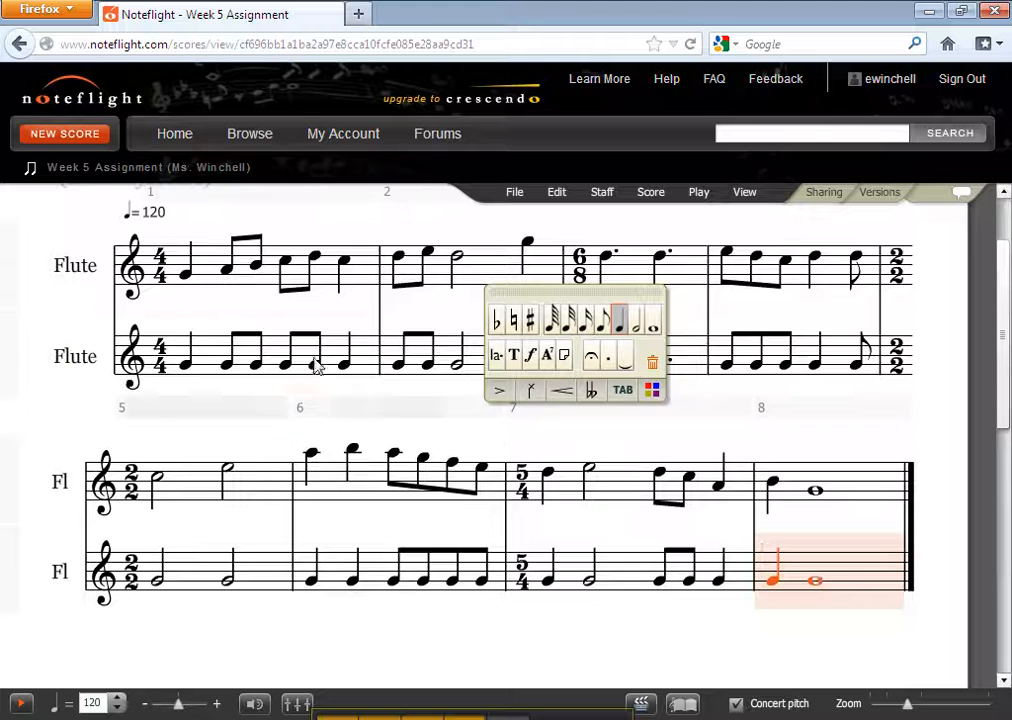
click(214, 352)
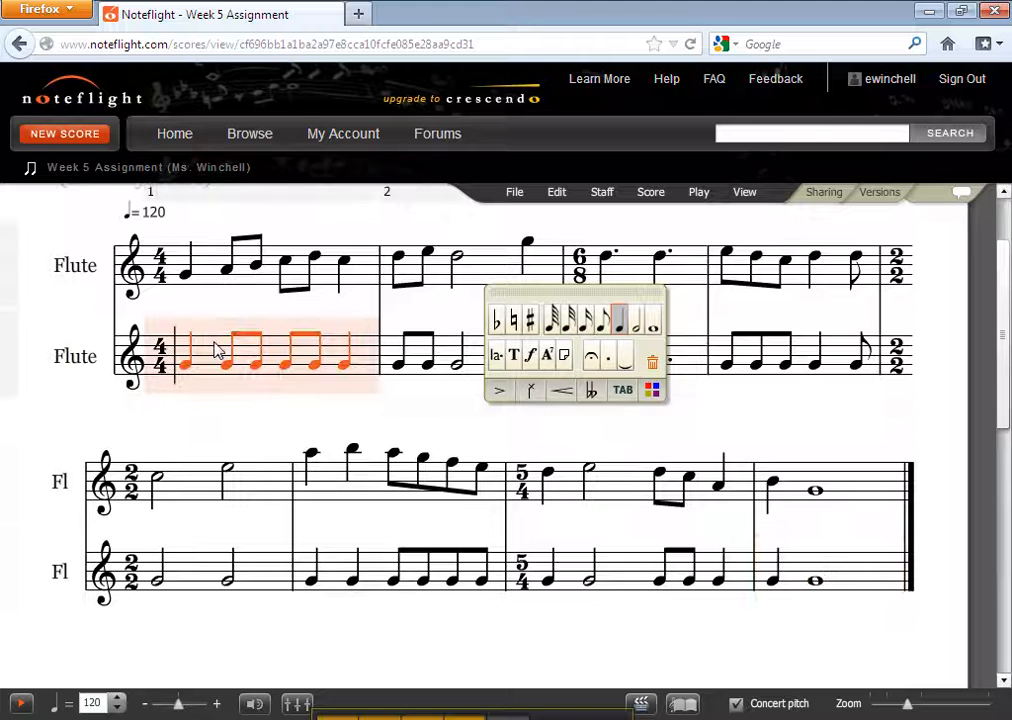
click(557, 195)
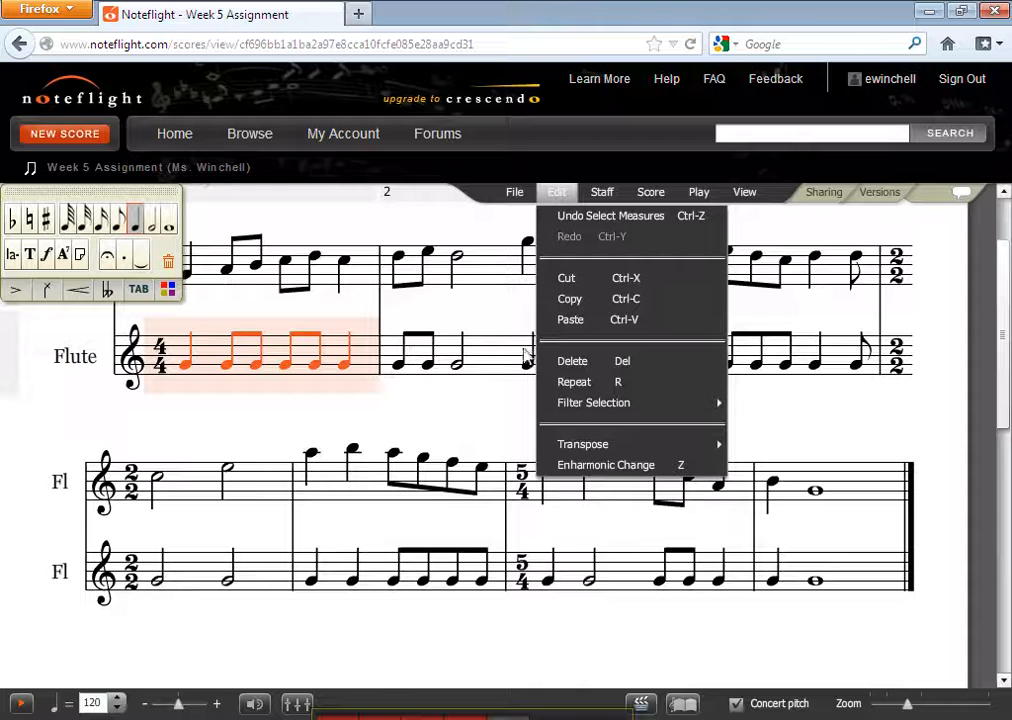
mouse_move(566, 454)
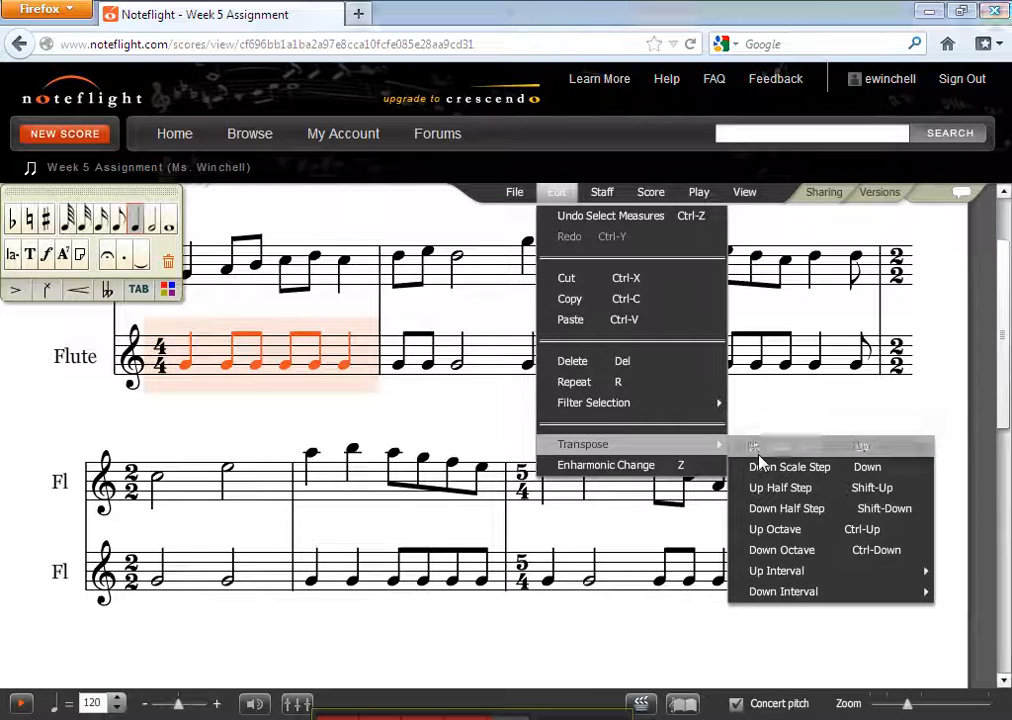
click(752, 446)
click(557, 193)
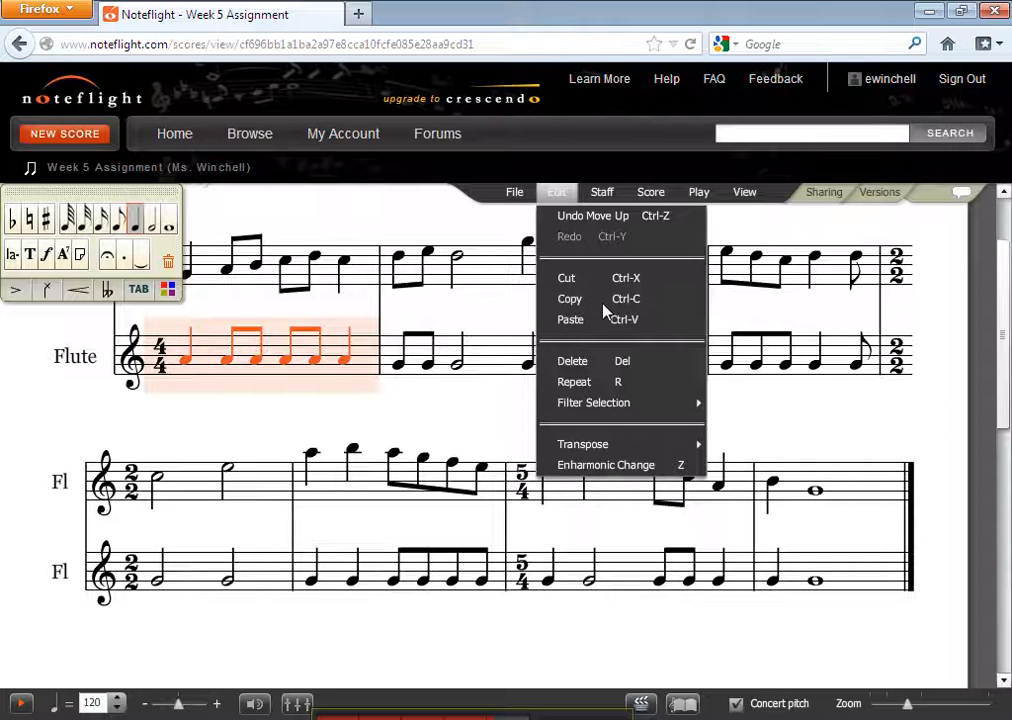
mouse_move(595, 446)
click(752, 449)
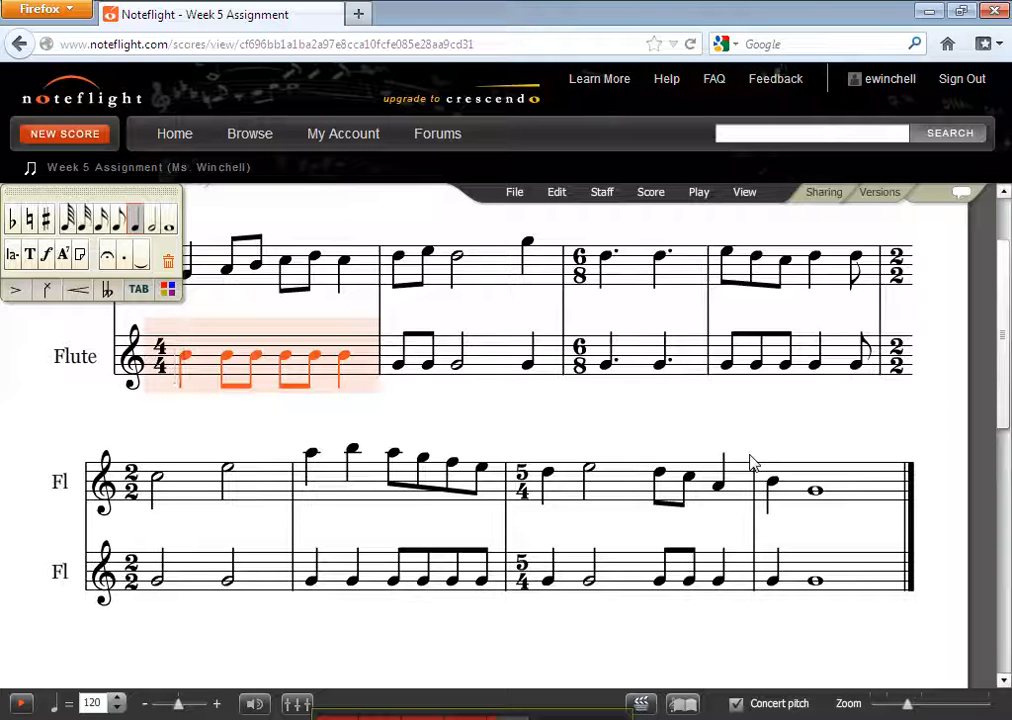
- Transpose the selected measure 1 notes in the lower flute staff back down two scale steps
click(557, 193)
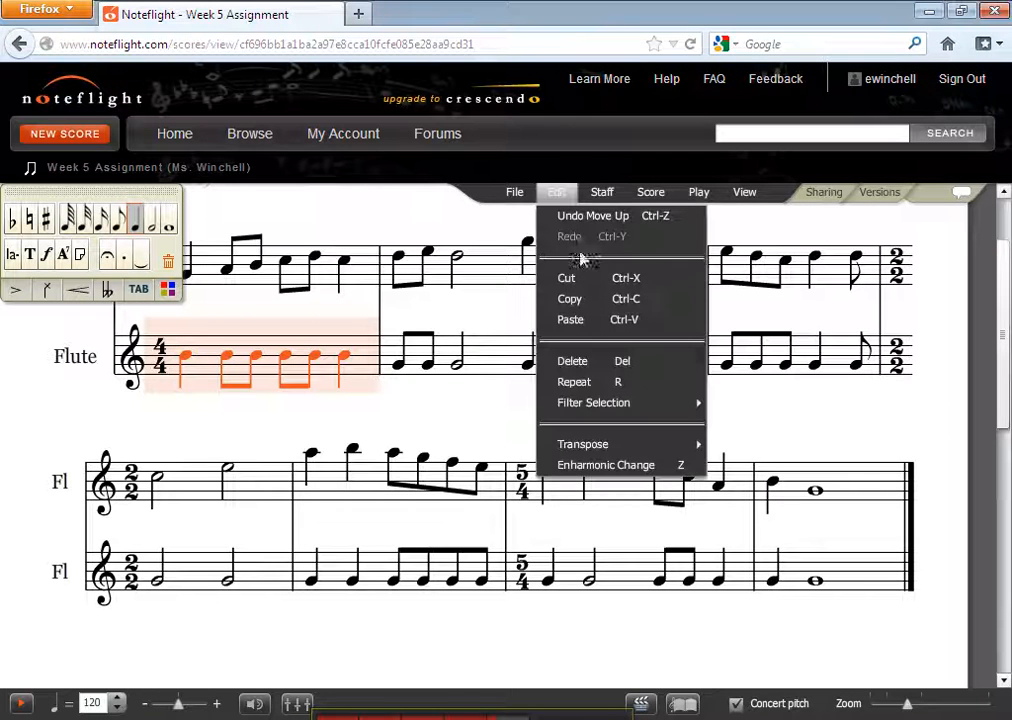
mouse_move(583, 445)
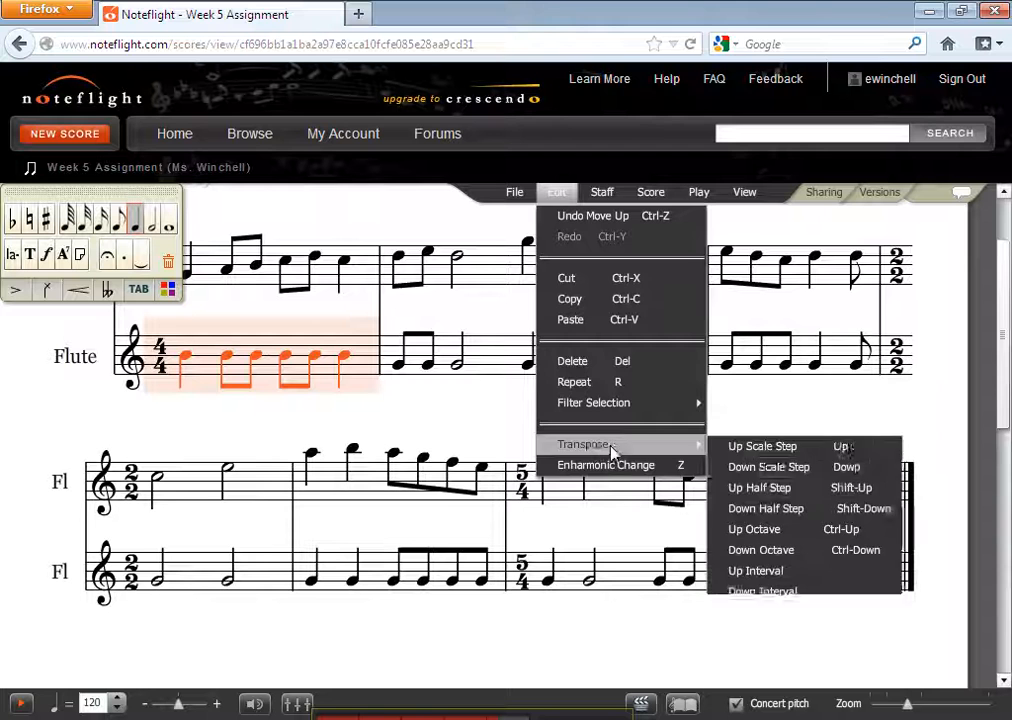
click(748, 467)
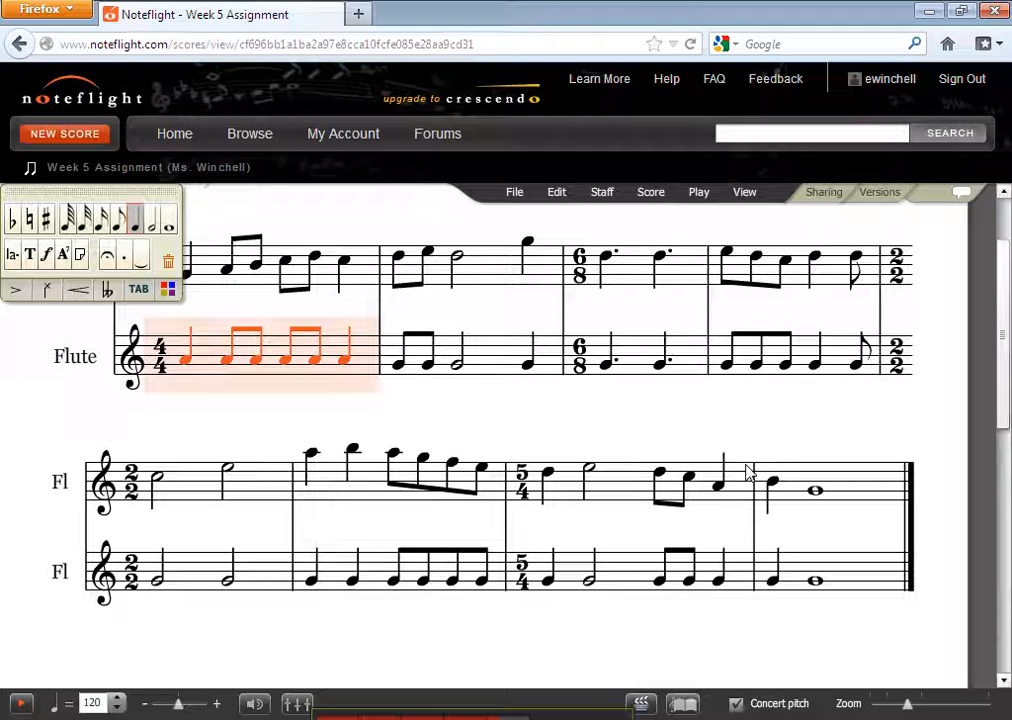
click(555, 196)
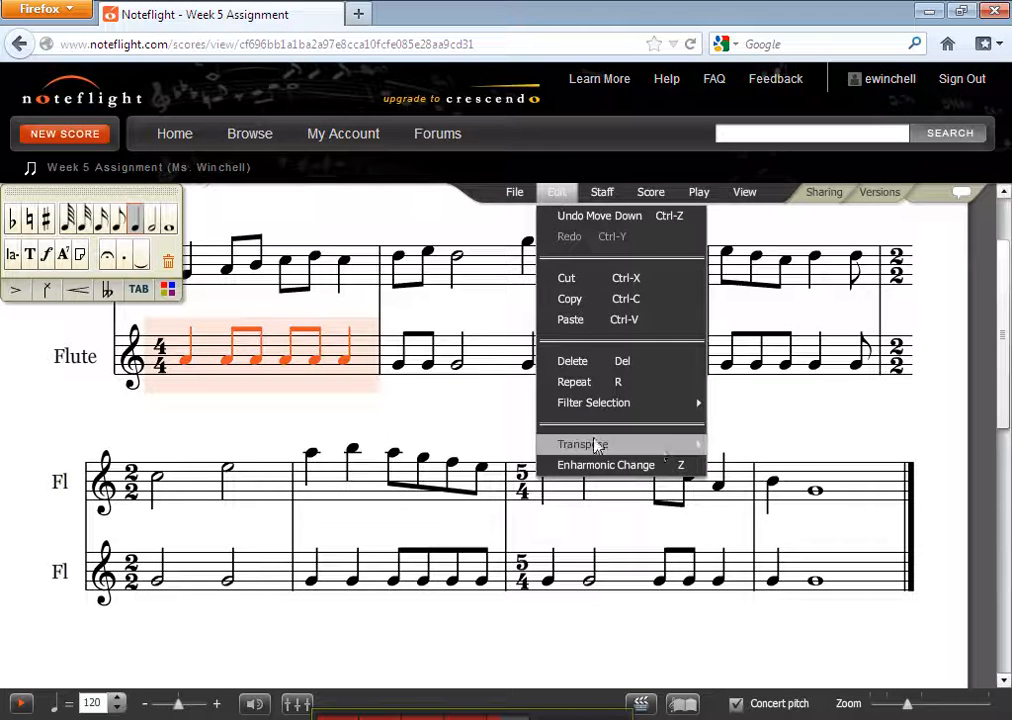
mouse_move(598, 446)
click(772, 470)
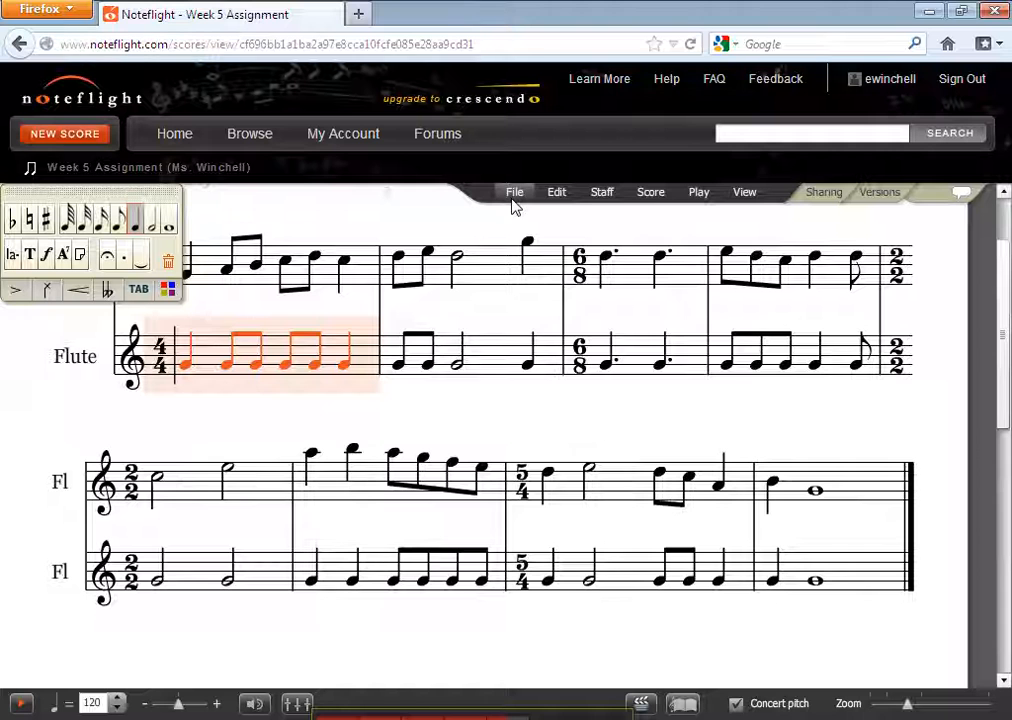
- Set the score's sharing option to "Anyone can view this score"
click(515, 195)
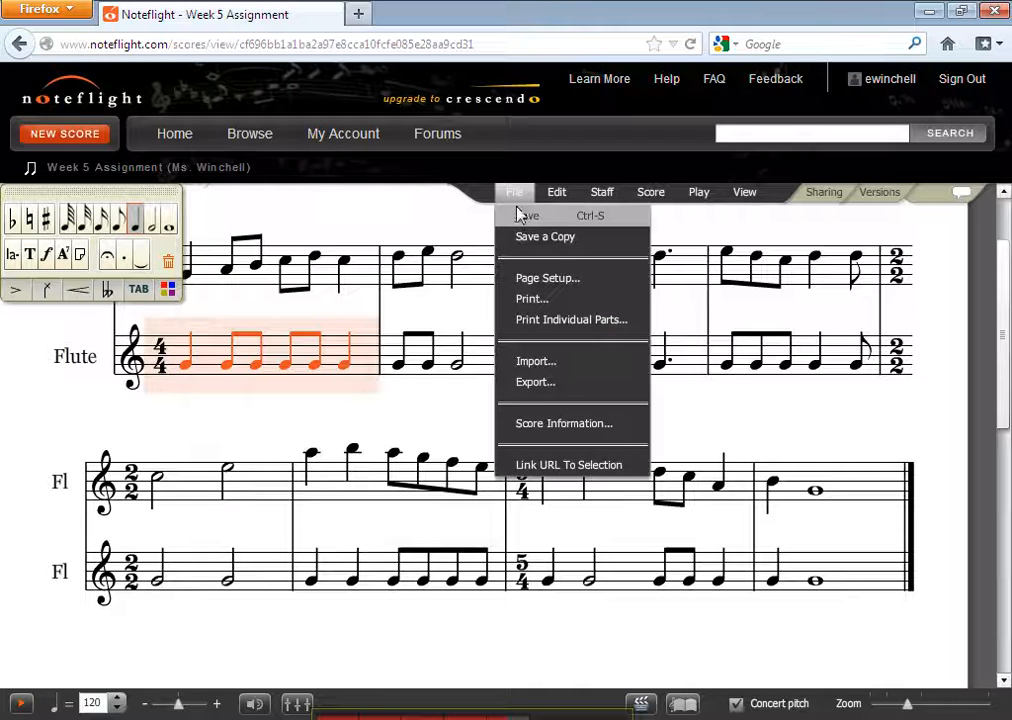
click(822, 196)
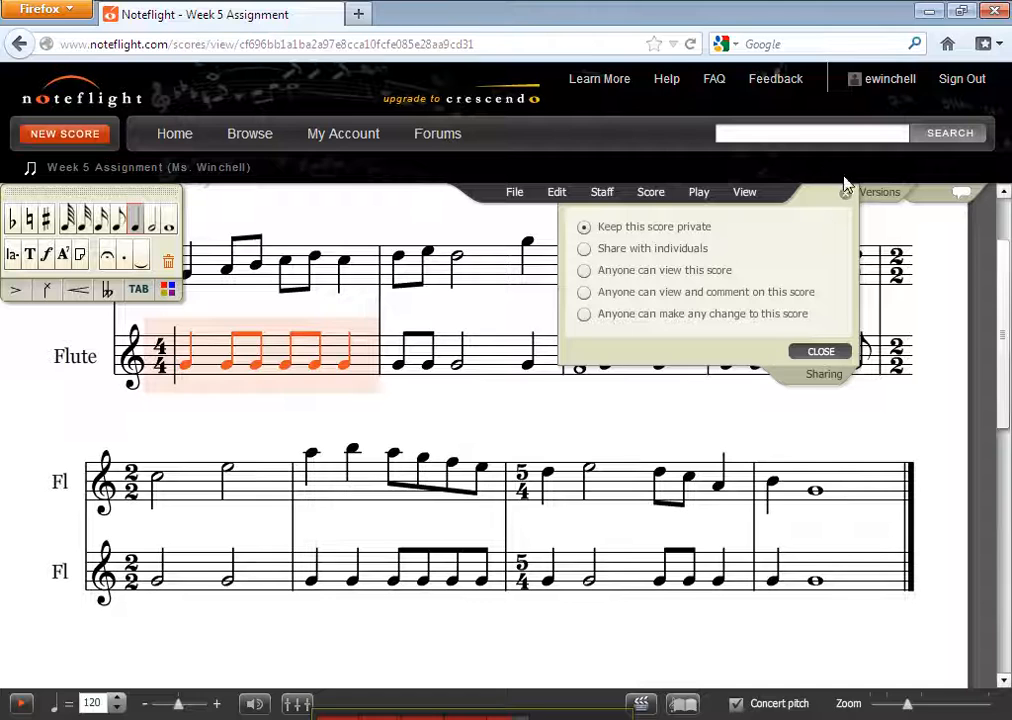
click(845, 195)
click(823, 198)
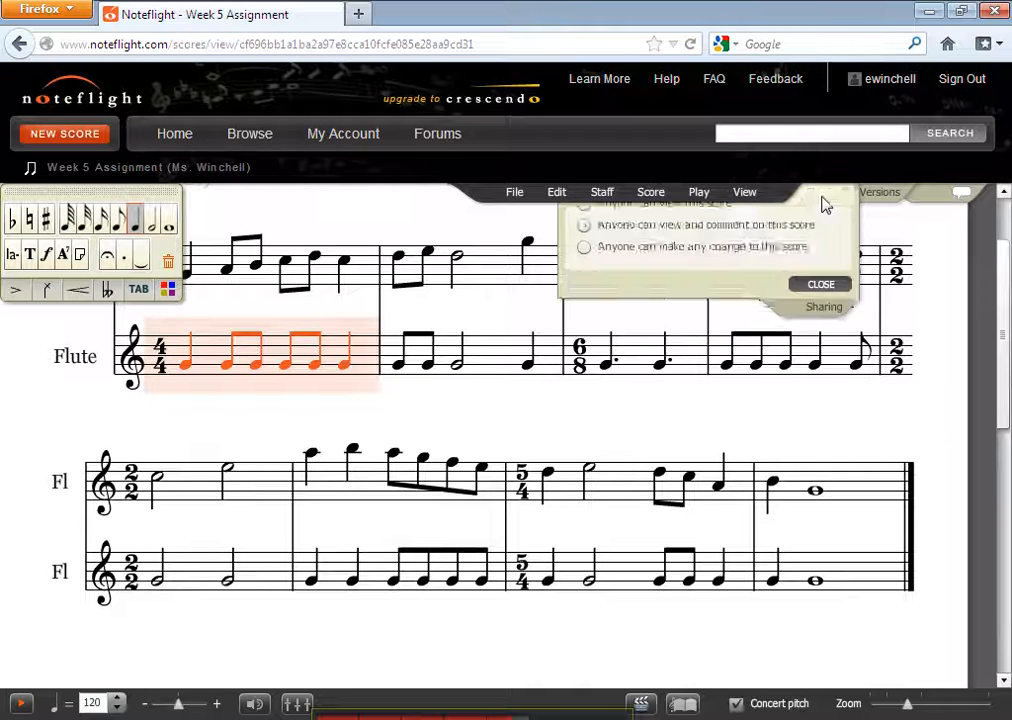
click(583, 271)
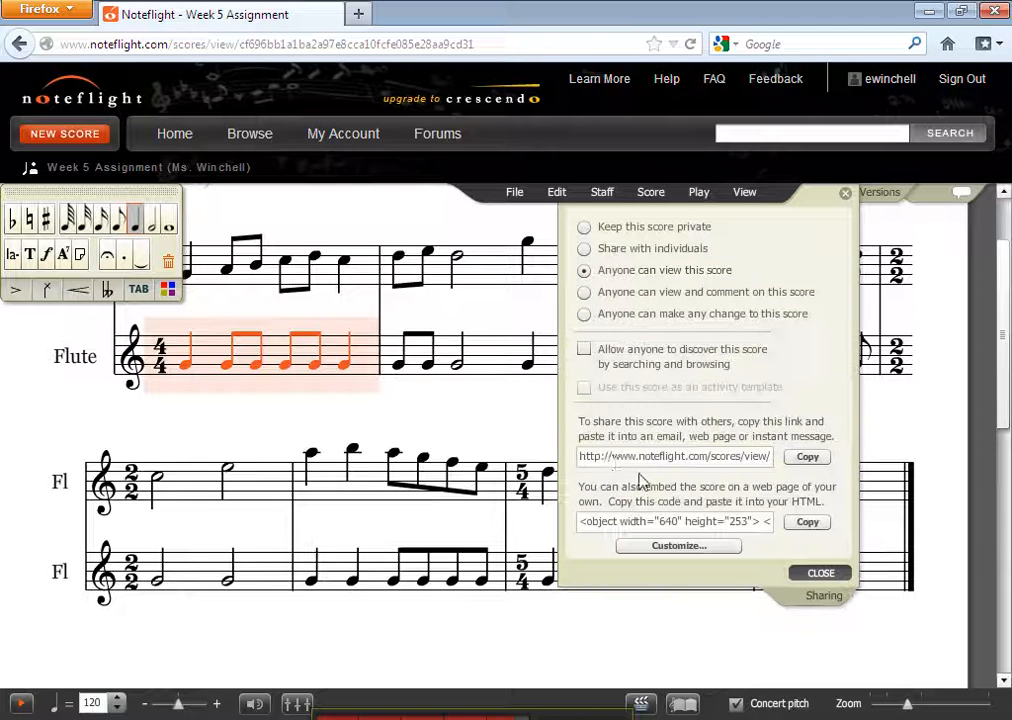